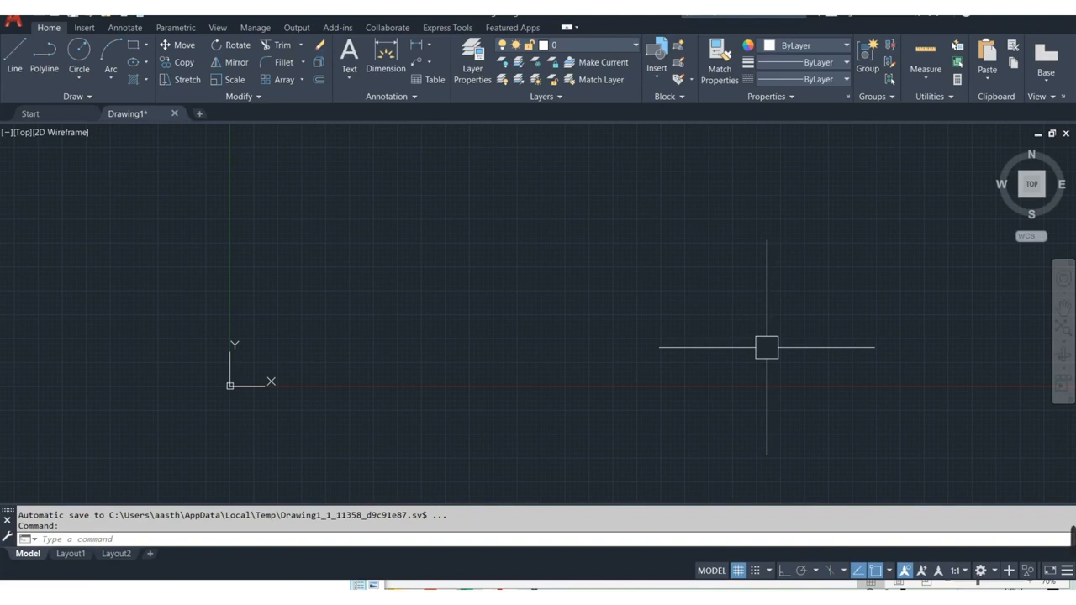
Step: Draw a rectangle above and to the right of the origin, and a circle to the right of the rectangle
text(rec)
key(Return)
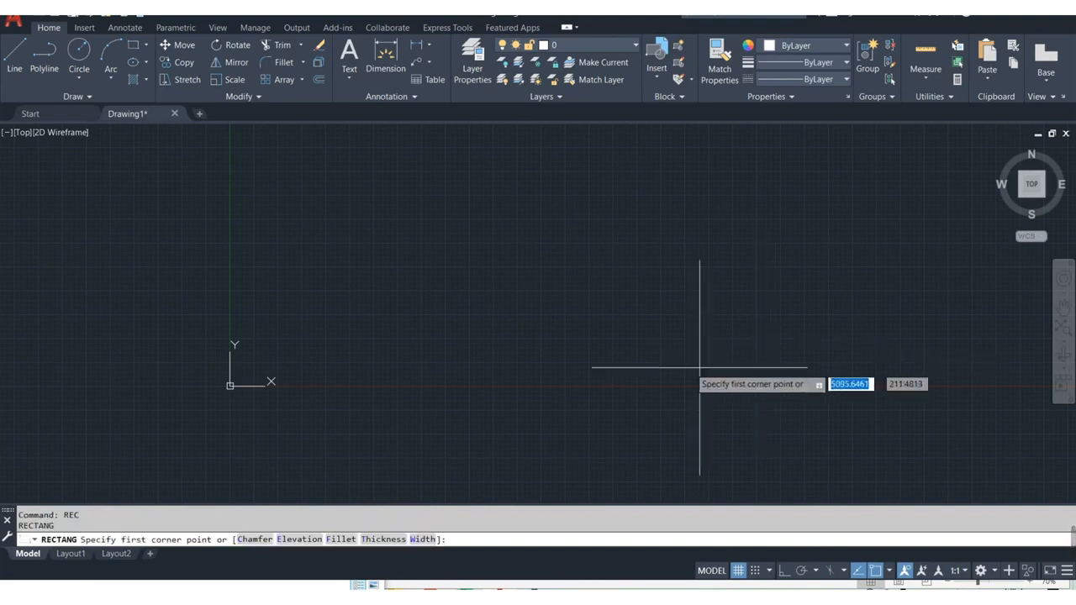
click(312, 211)
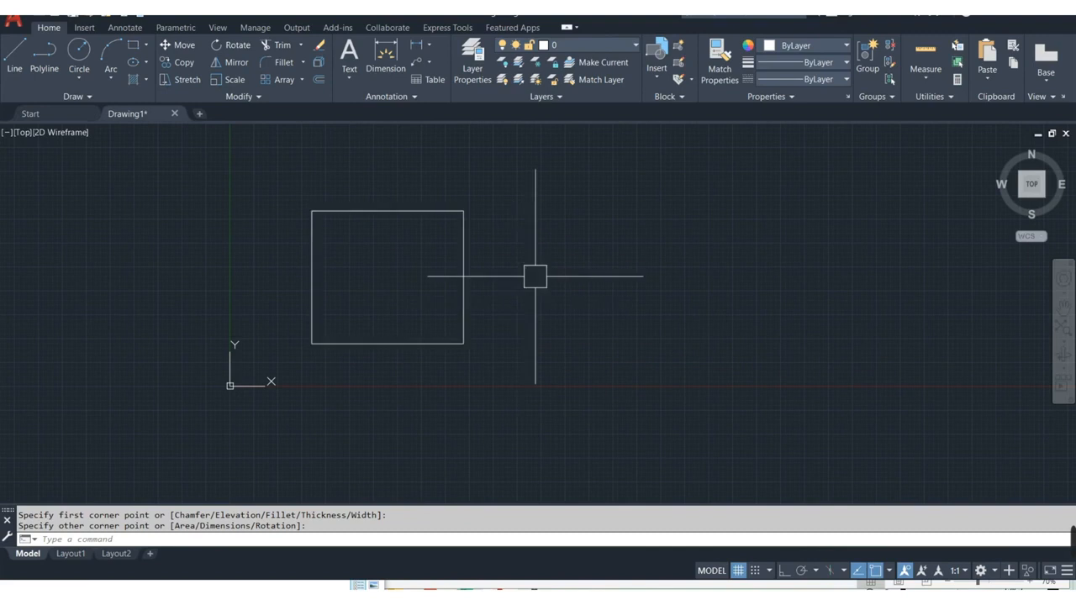
text(c)
key(Return)
click(568, 223)
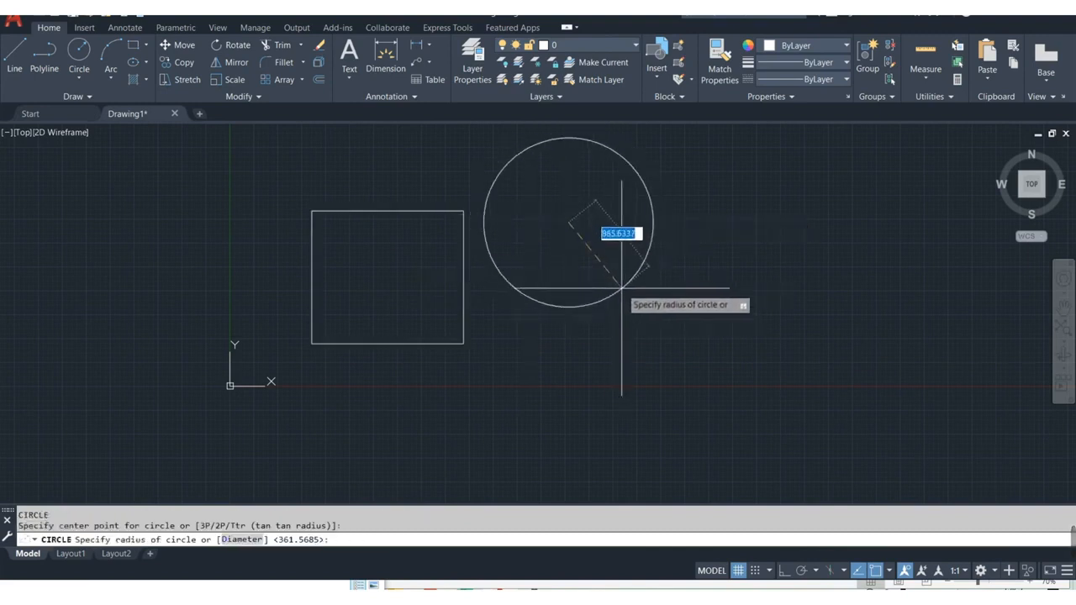
Step: Draw a vertical line to the right of the circle with Ortho mode on
text(l)
key(Return)
click(738, 204)
key(F8)
click(739, 356)
key(Escape)
mouse_move(577, 357)
middle_down()
mouse_move(487, 360)
mouse_move(499, 394)
mouse_move(518, 407)
mouse_move(545, 386)
middle_up()
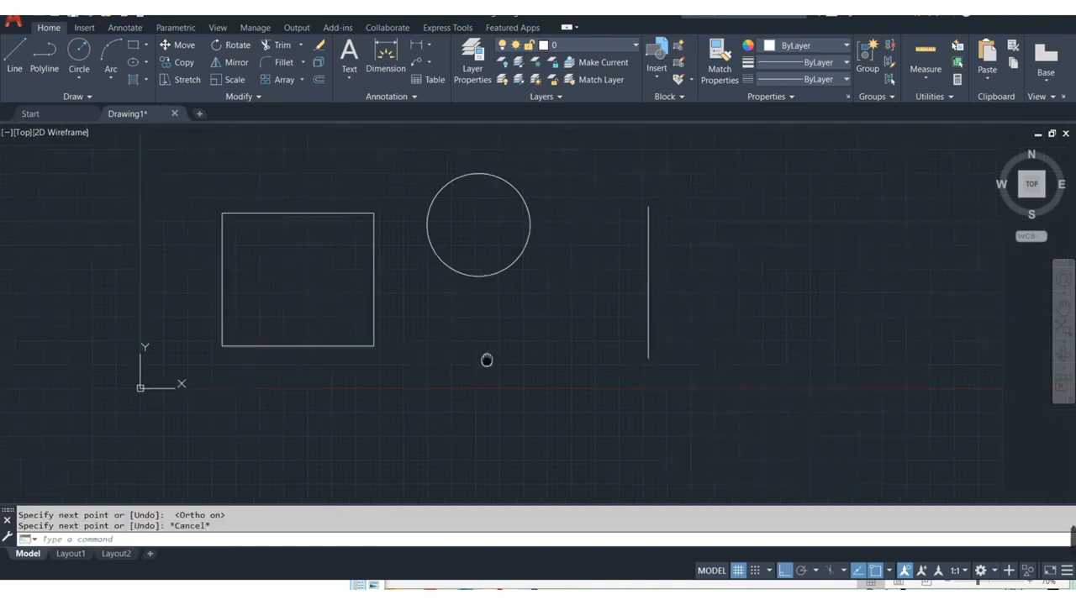
scroll(500, 394, up, 1)
scroll(521, 409, down, 1)
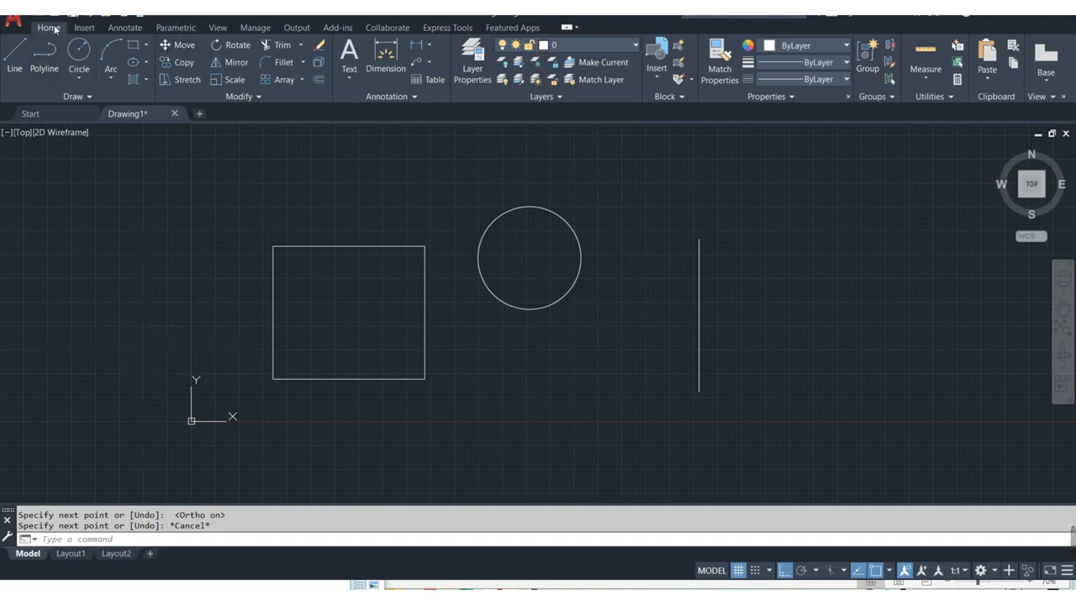
Step: Move the vertical line by its upper endpoint to the midpoint of the rectangle's top edge, with Ortho mode off
click(184, 46)
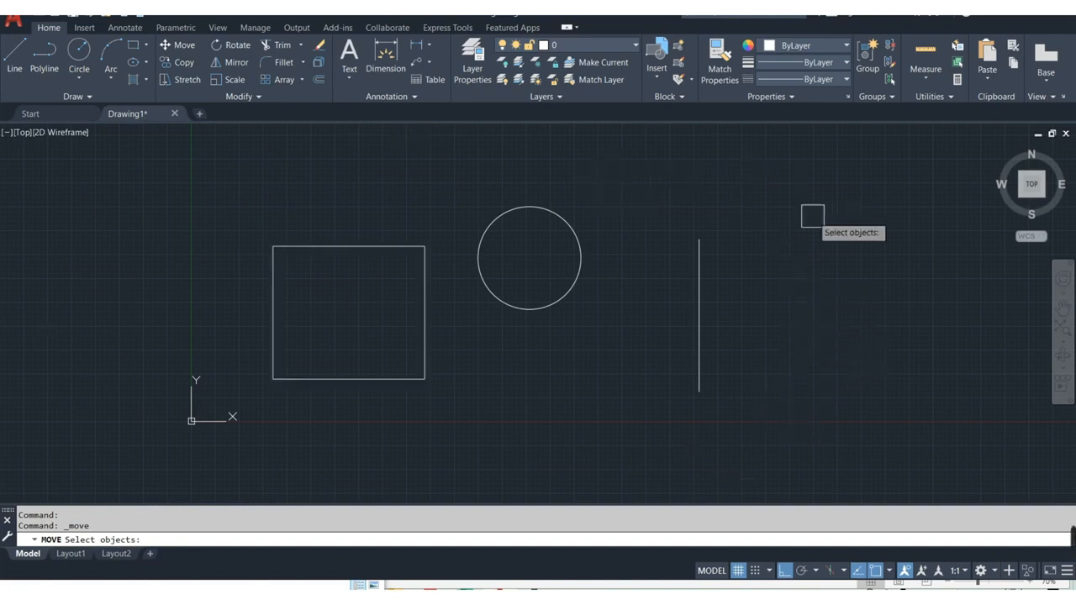
click(699, 269)
middle_drag(805, 310, 788, 279)
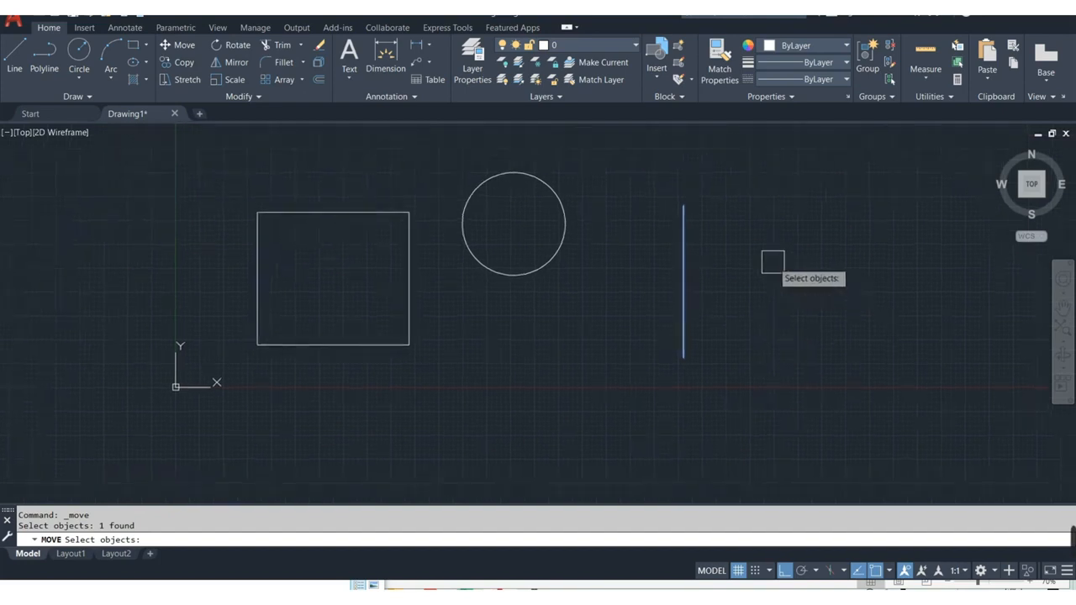
key(Return)
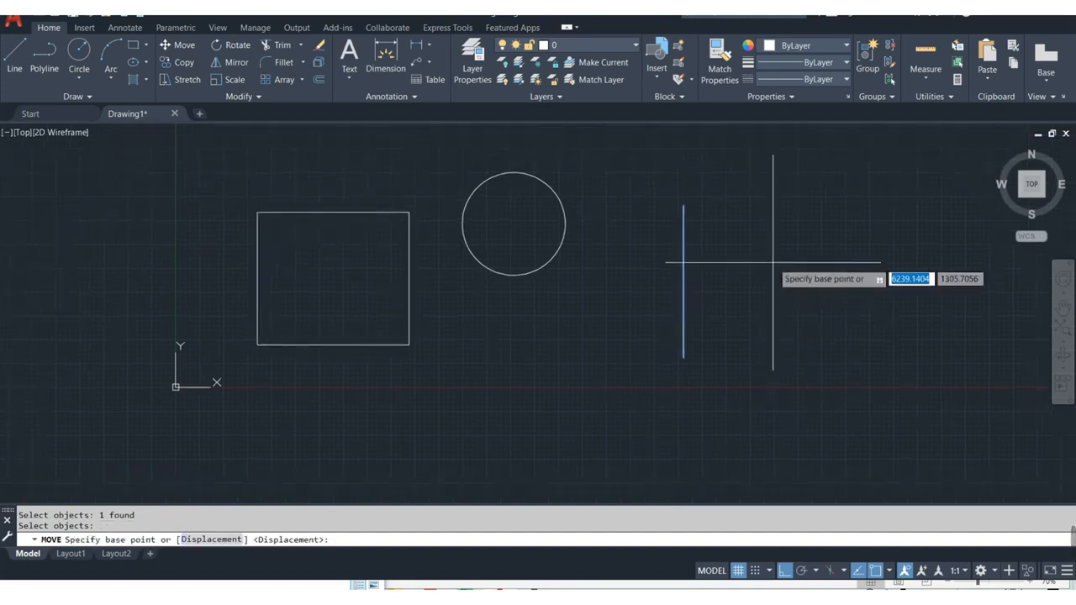
middle_drag(773, 262, 795, 323)
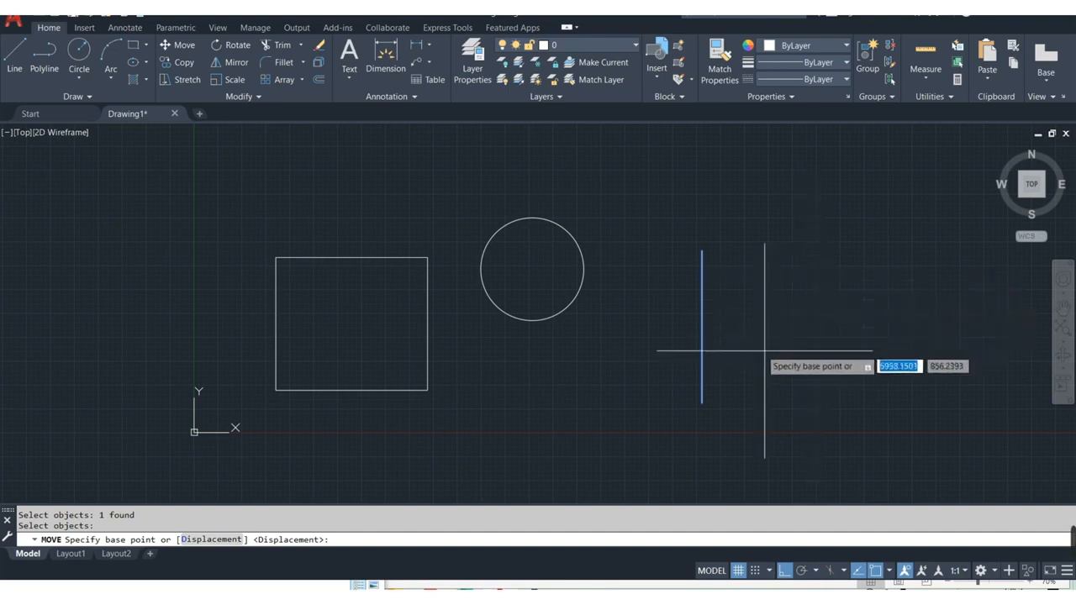
click(702, 250)
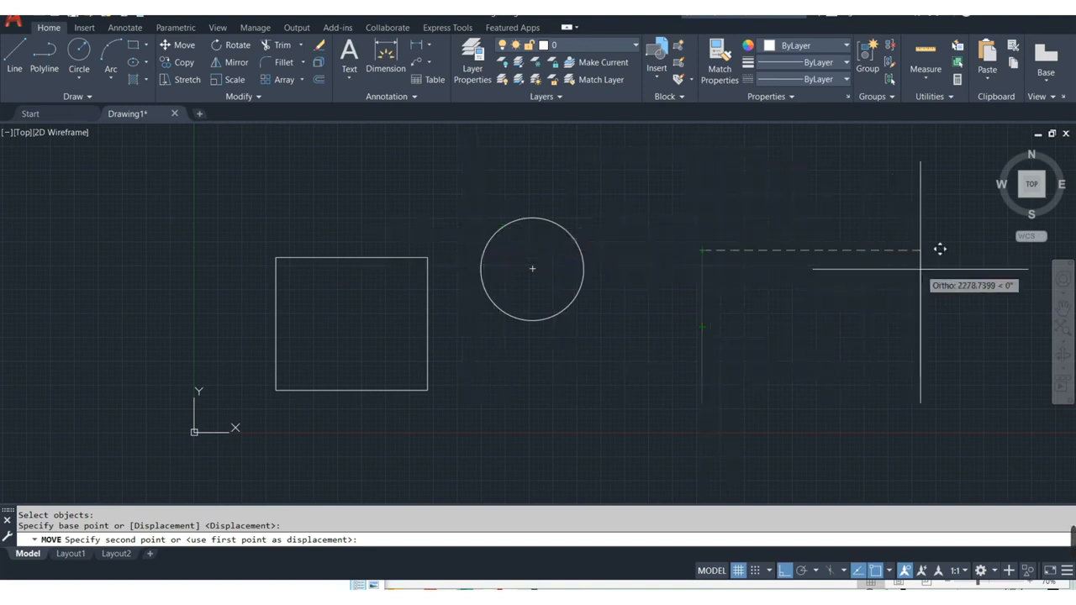
click(785, 571)
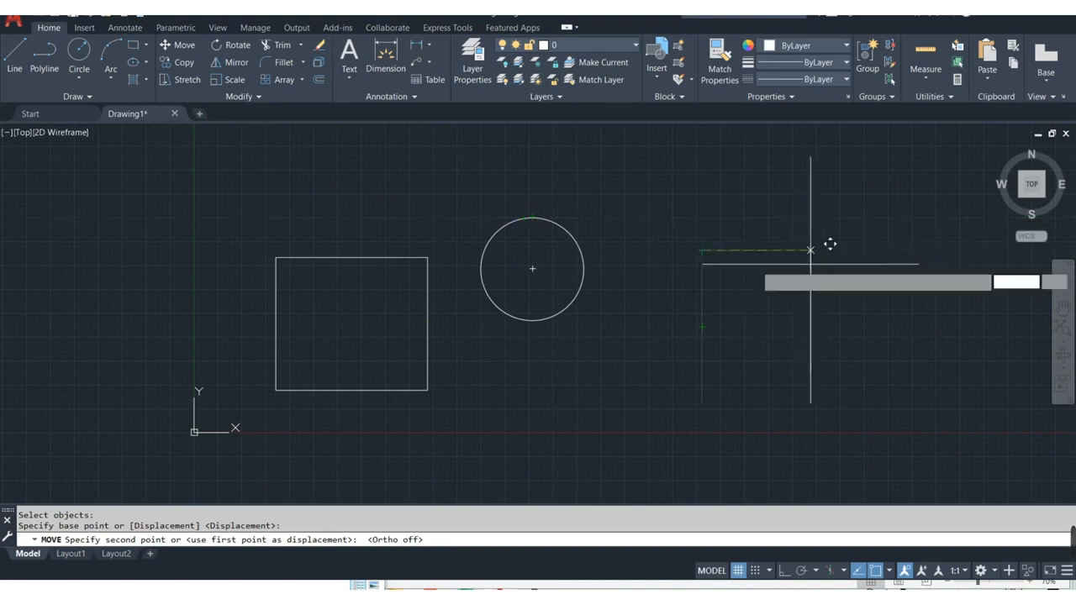
click(351, 252)
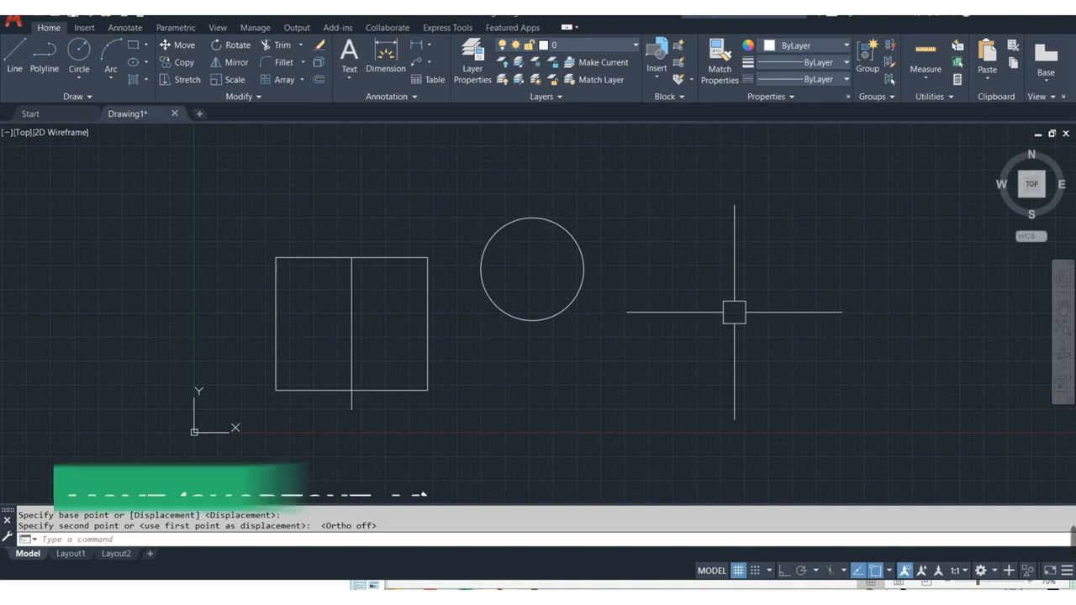
Step: Move the vertical line by its midpoint out of the rectangle to the empty area right of the circle
text(M)
key(Return)
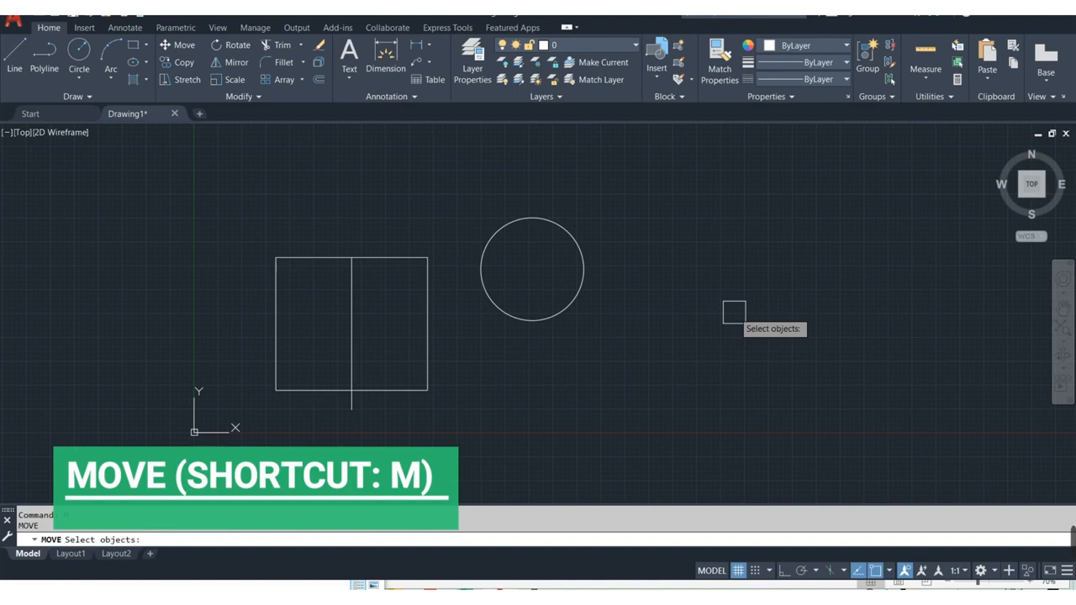
click(352, 307)
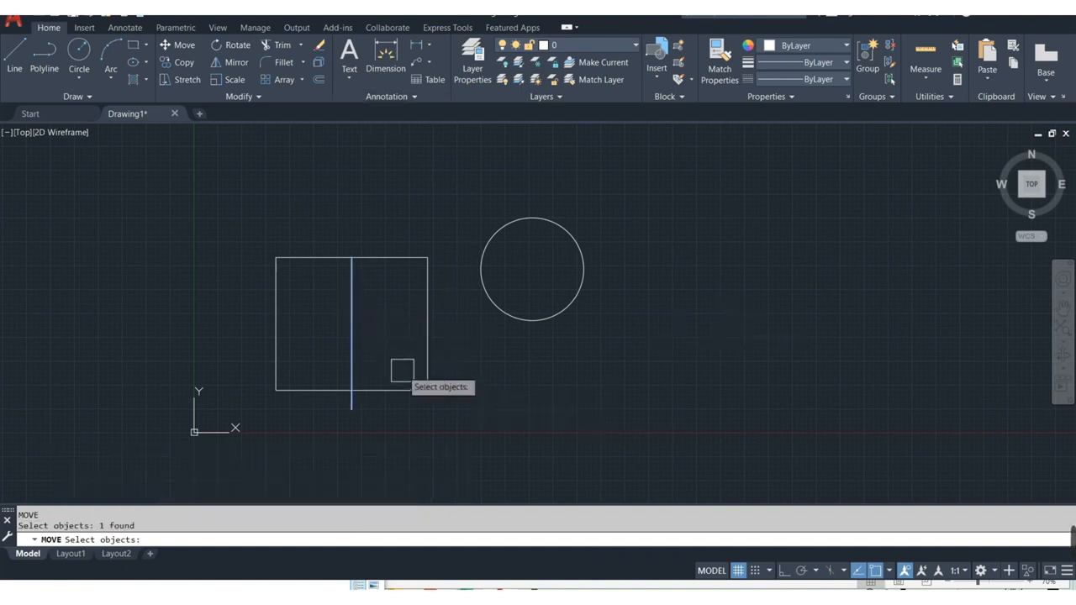
key(Return)
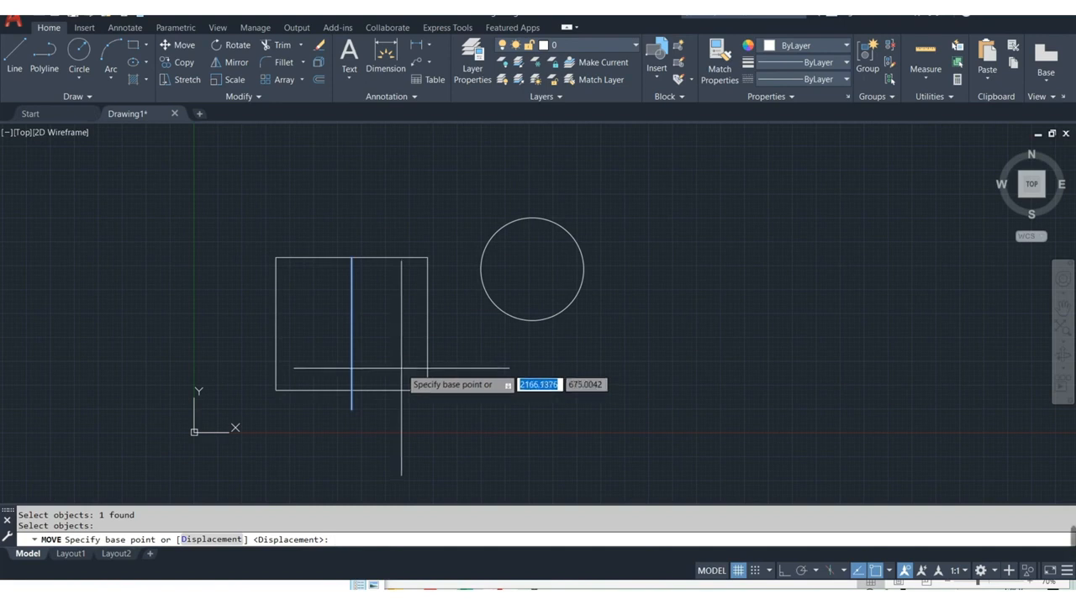
click(352, 333)
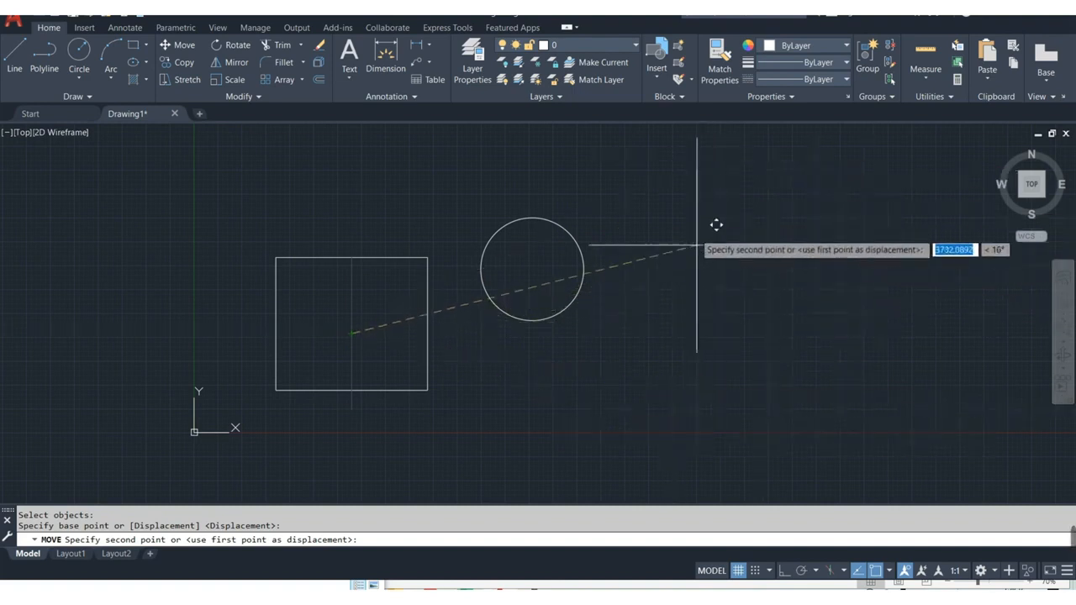
click(782, 272)
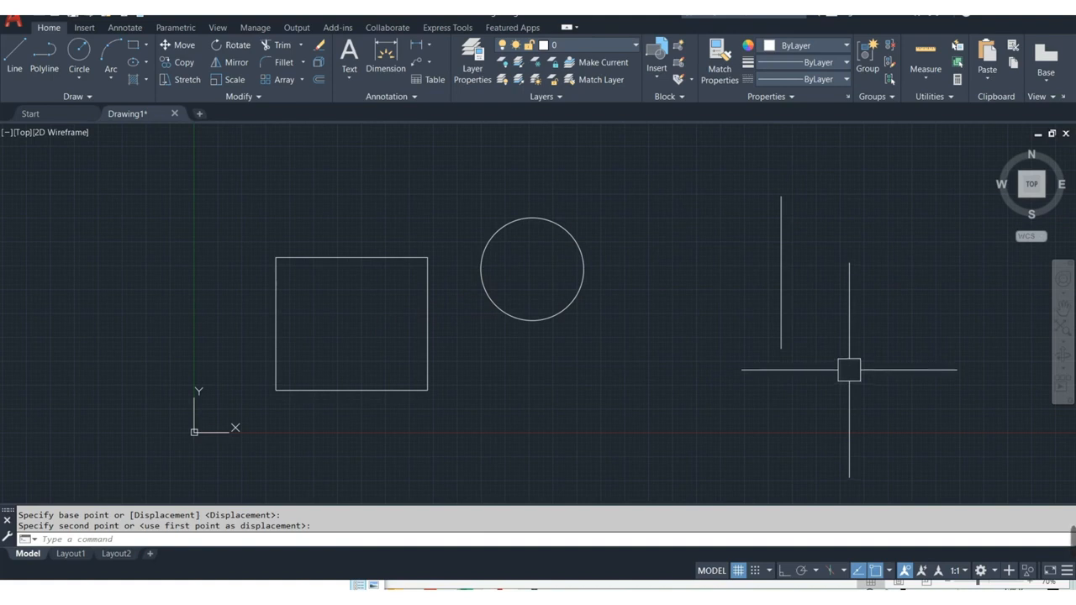
Step: Try moving the line from a point on its lower half to the circle's right quadrant, and undo that move
click(799, 334)
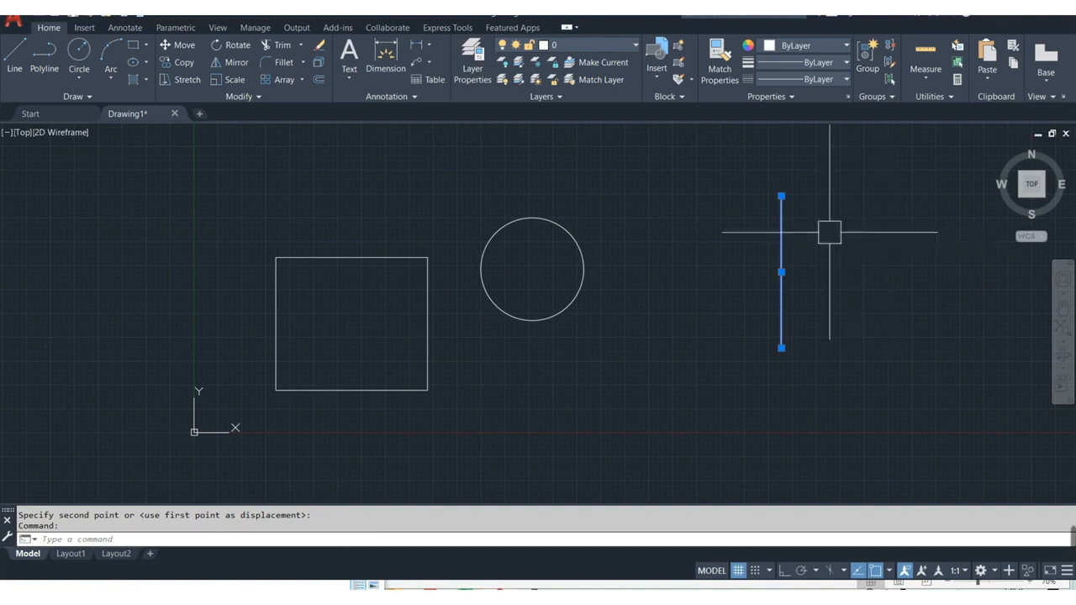
text(m)
key(Return)
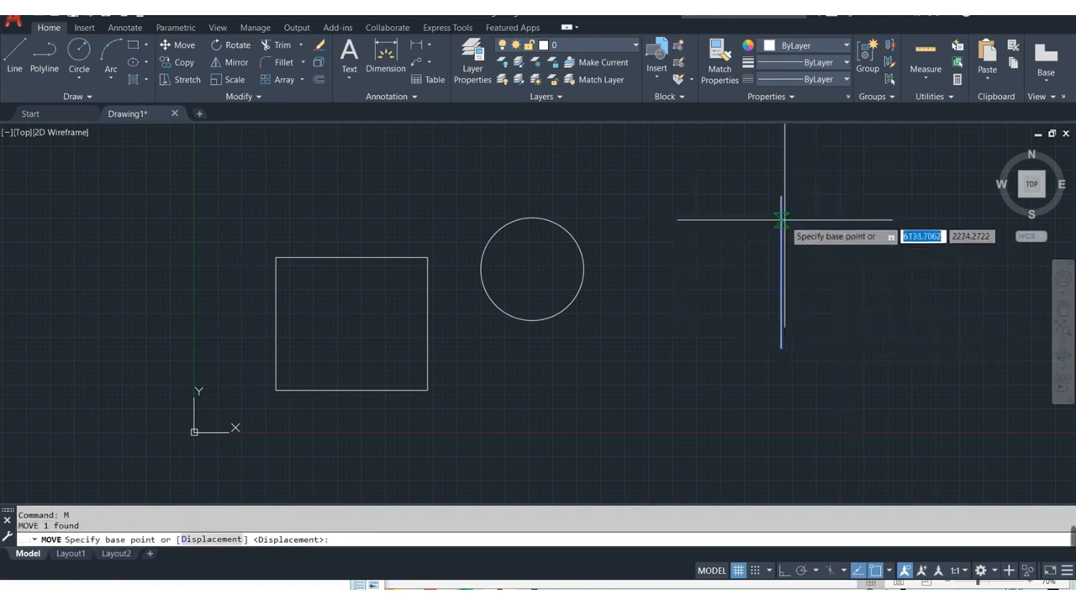
click(781, 317)
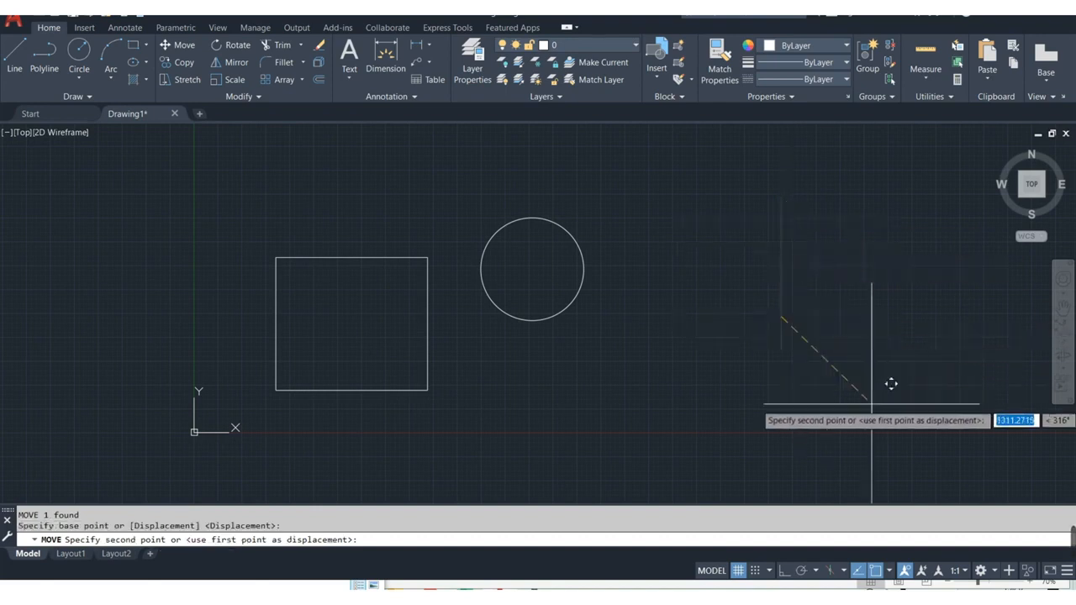
click(585, 269)
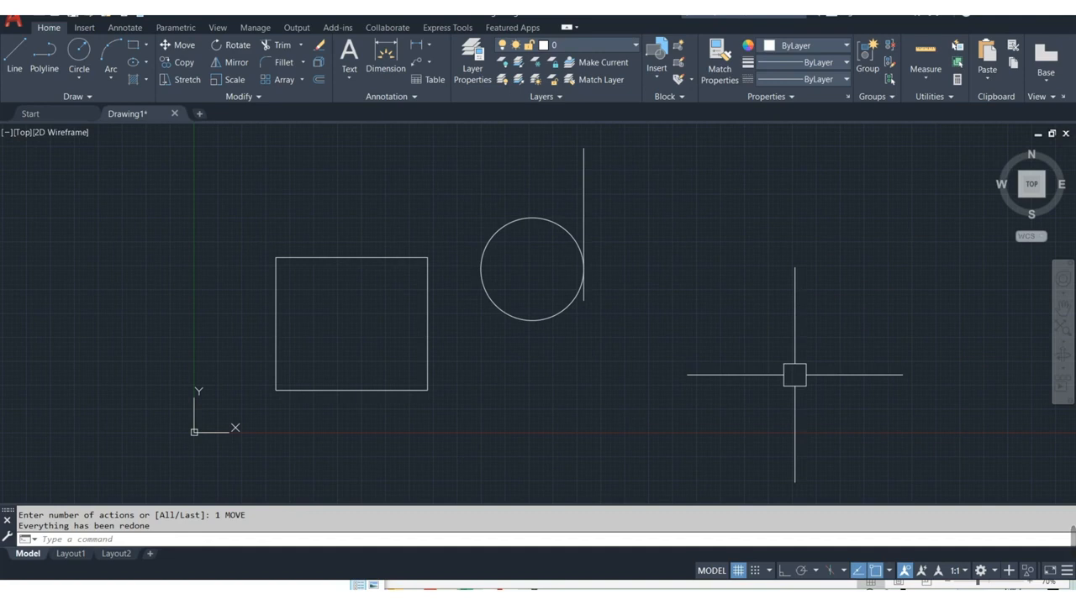
key(ctrl+z)
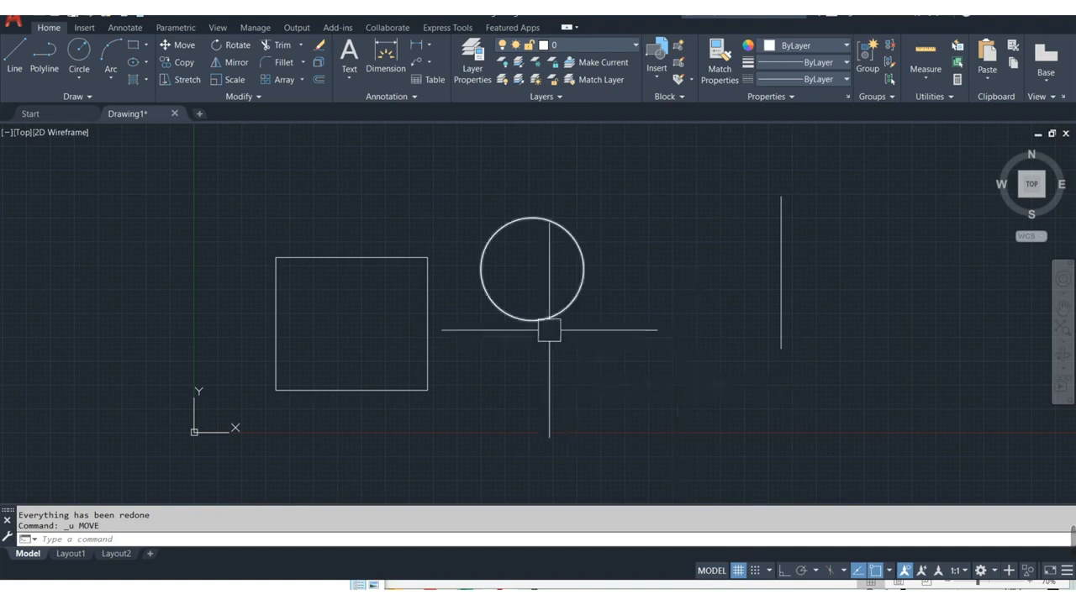
Step: Move the circle by its center grip onto the midpoint of the vertical line
click(577, 312)
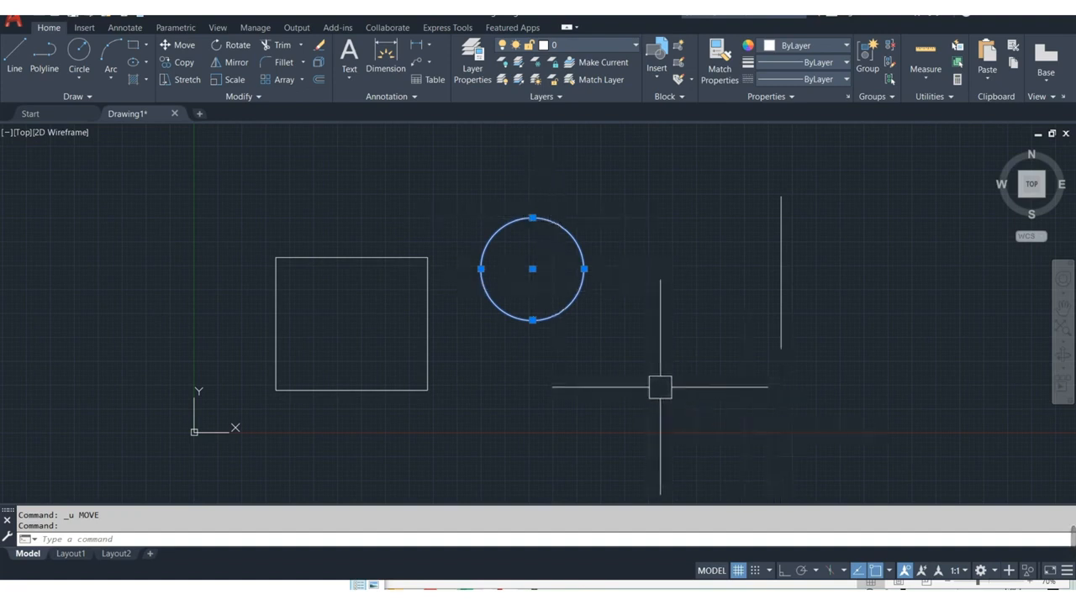
click(532, 269)
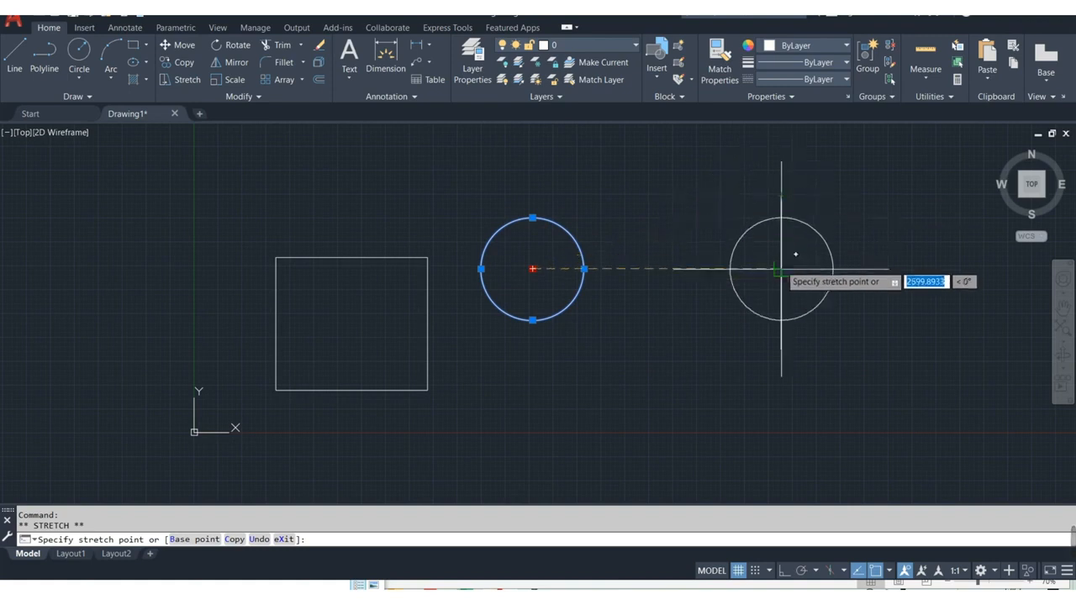
click(781, 273)
key(Escape)
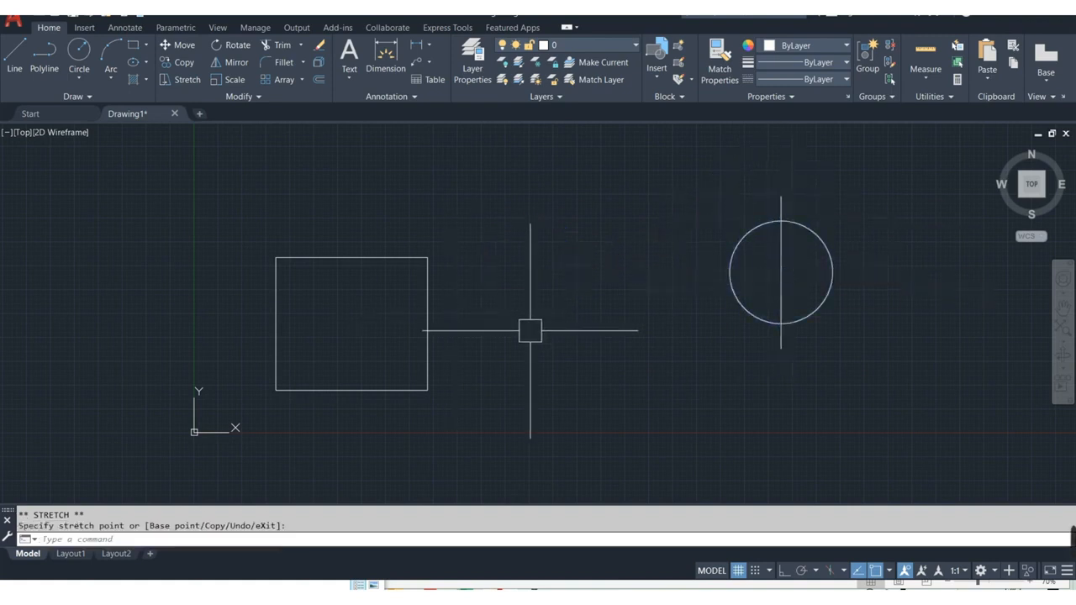
Step: Move the vertical line by its midpoint grip to the midpoint of the rectangle's top edge and clear the selection
middle_drag(881, 388, 712, 404)
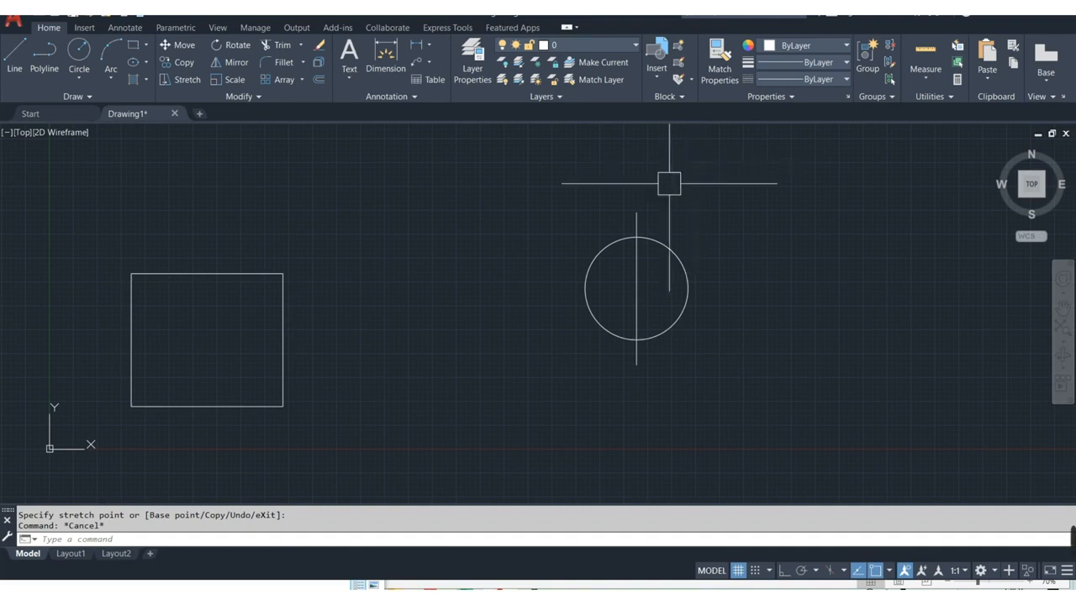
click(637, 212)
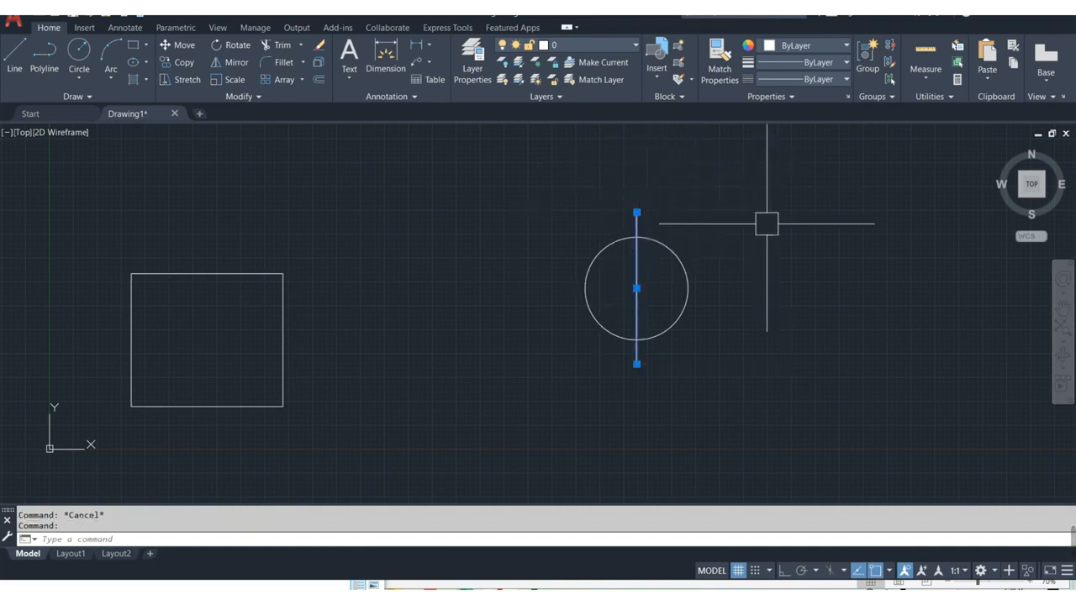
click(636, 288)
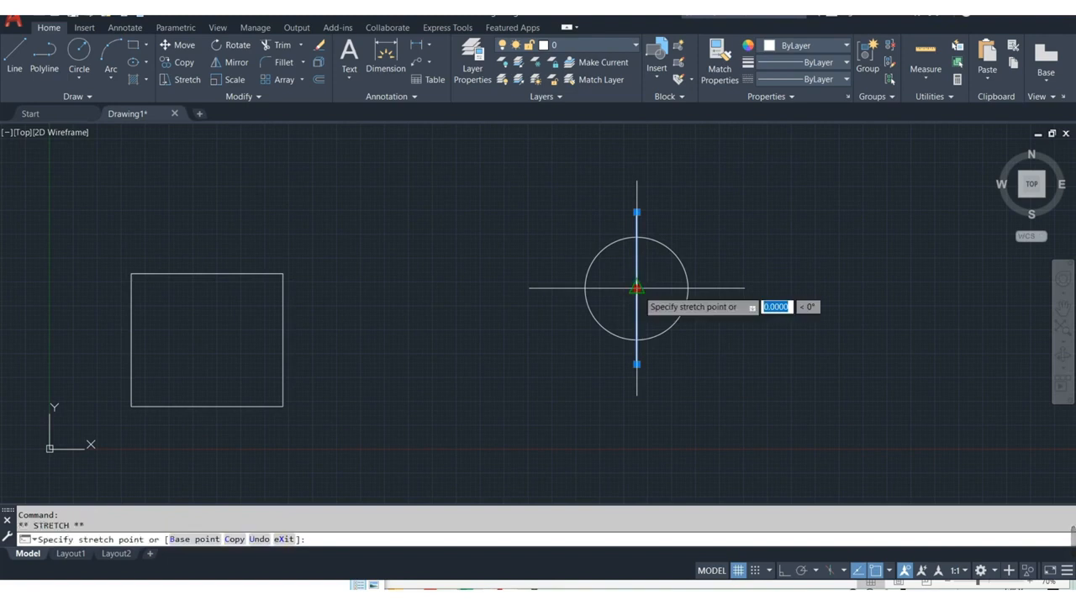
click(209, 275)
mouse_move(420, 344)
middle_down()
mouse_move(555, 327)
mouse_move(456, 332)
middle_up()
key(Escape)
key(Escape)
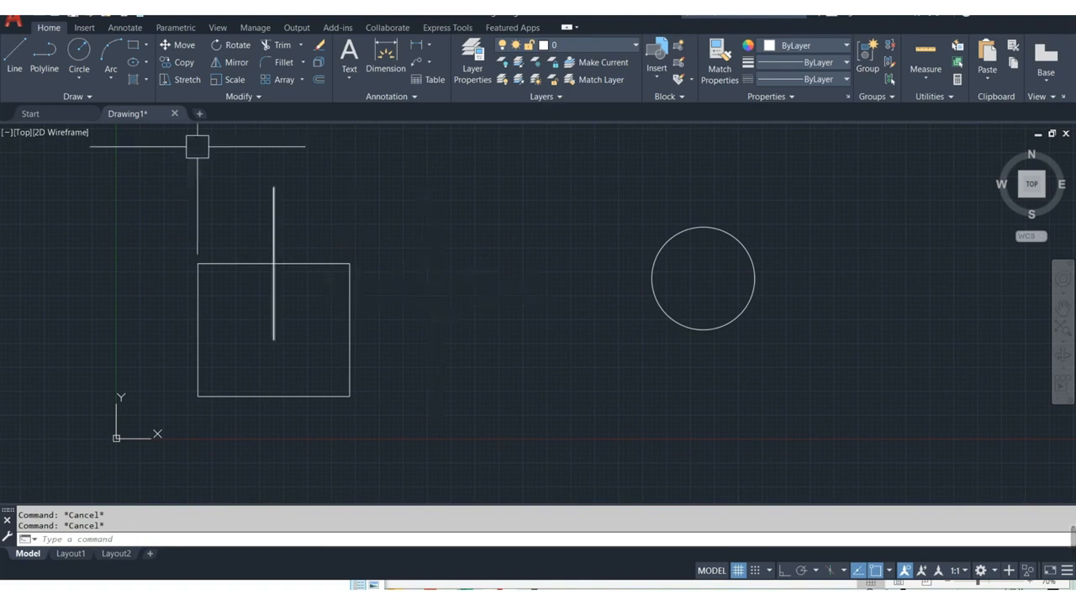
Step: Draw a wide, nearly horizontal ellipse from its center, overlapping the lower part of the circle and extending to its right
click(133, 62)
middle_drag(541, 308, 321, 271)
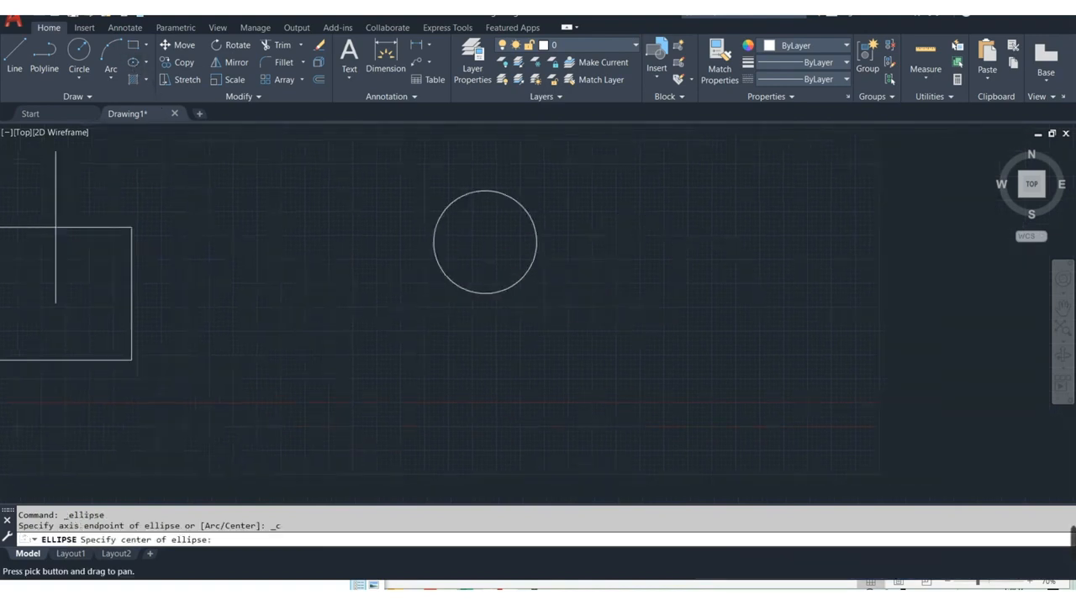
click(623, 292)
click(826, 295)
click(648, 256)
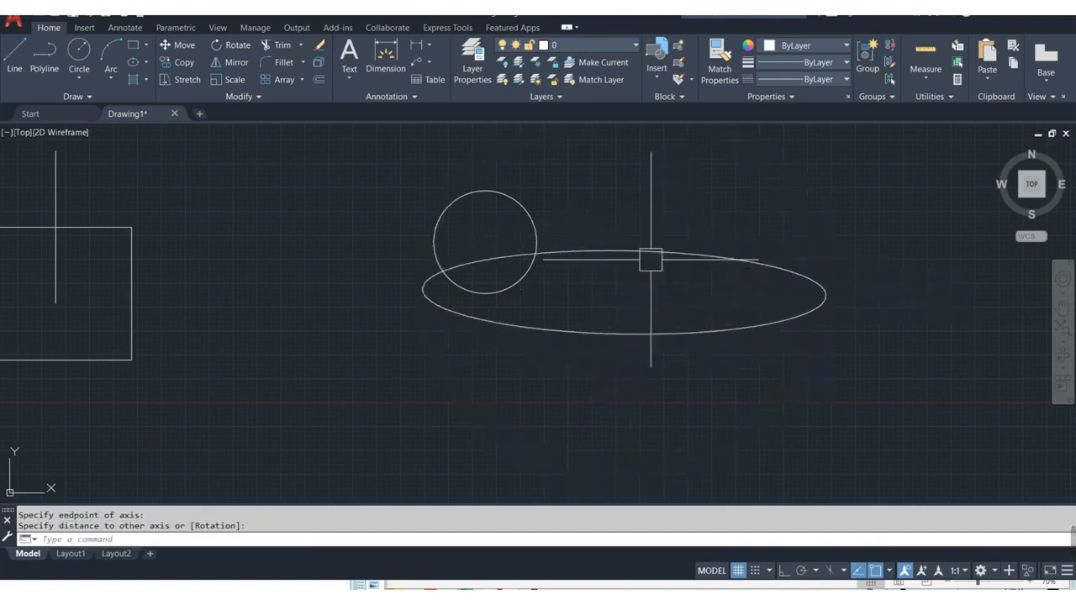
Step: Move the ellipse by its center grip up and to the right, clear of the circle, and deselect it
click(631, 340)
click(624, 292)
click(750, 202)
middle_drag(193, 310, 422, 295)
key(Escape)
Step: Try to stretch the rectangle by its upper-right corner grip and clear the selection
click(338, 335)
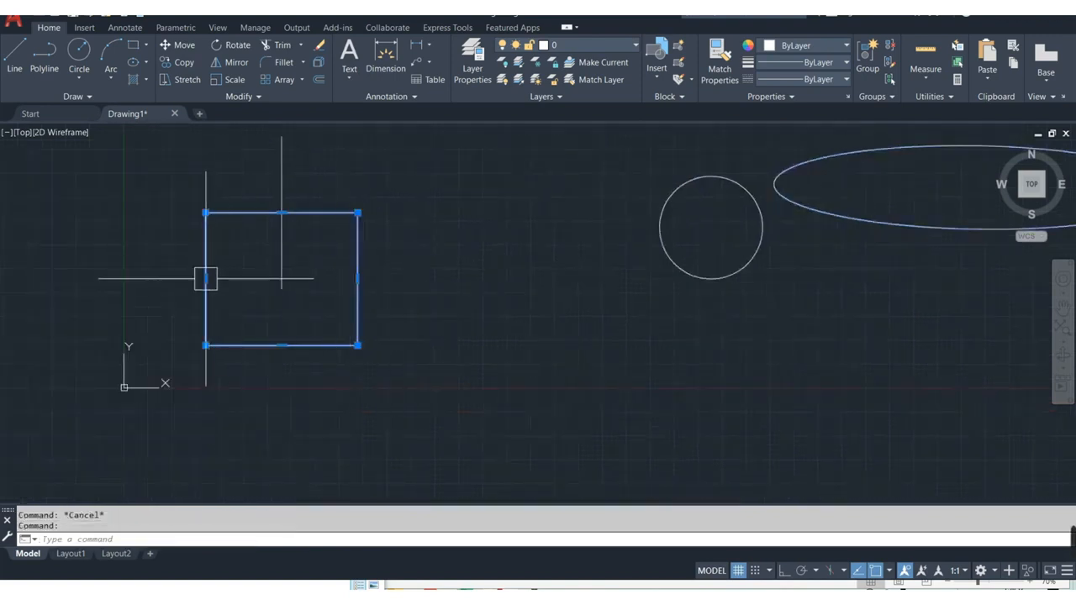
mouse_move(206, 213)
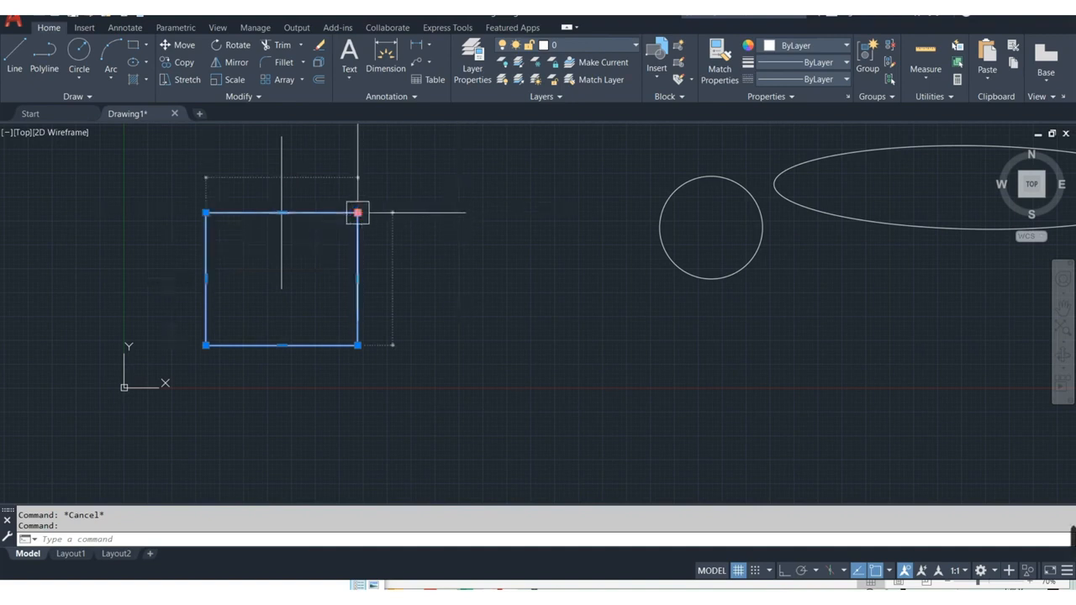
mouse_move(358, 213)
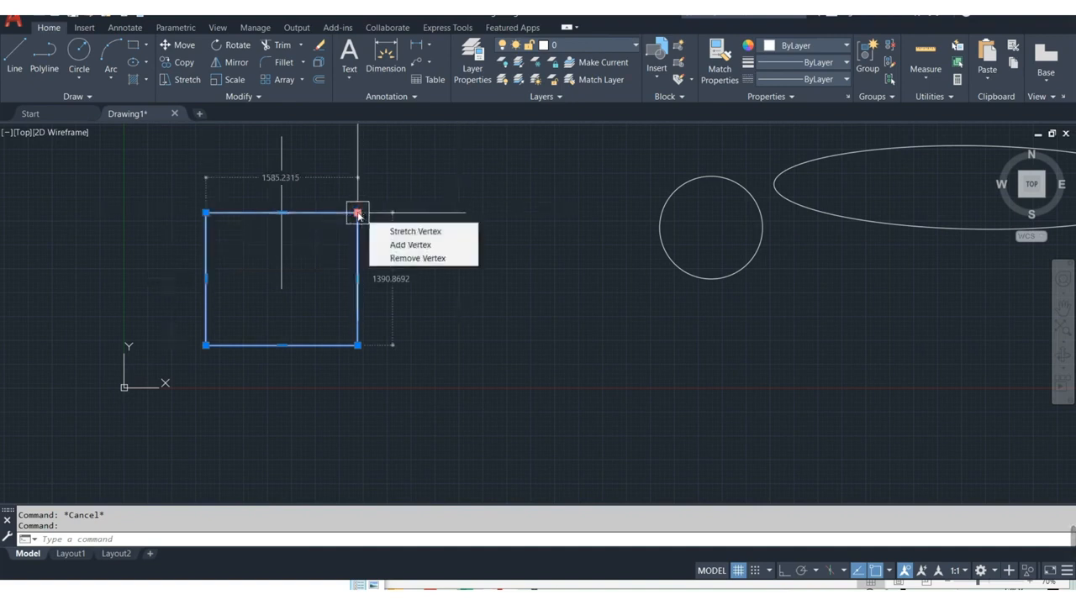
click(359, 213)
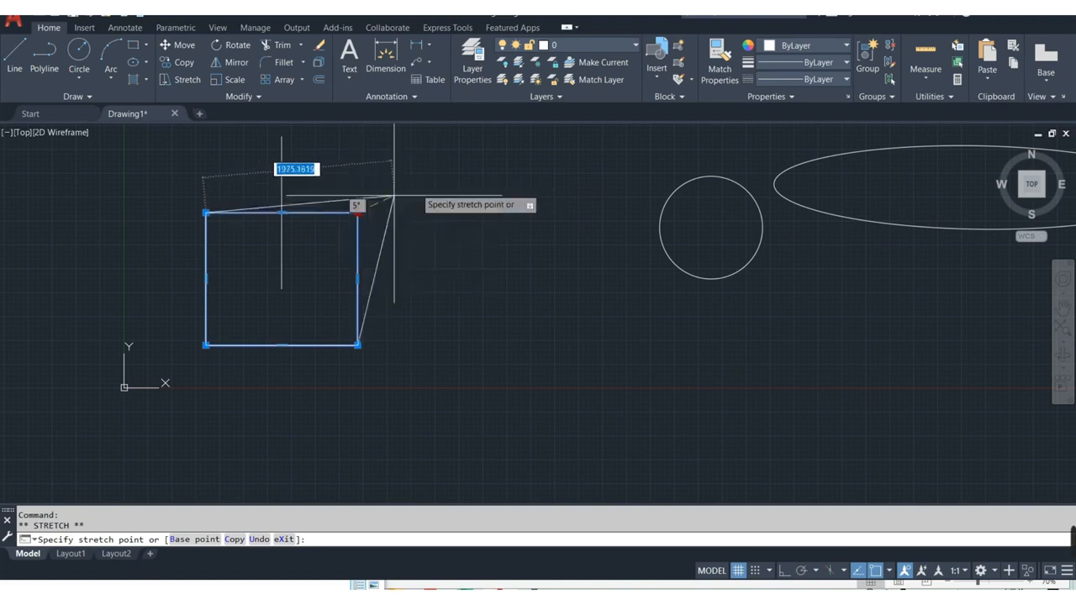
key(Escape)
middle_drag(581, 328, 457, 369)
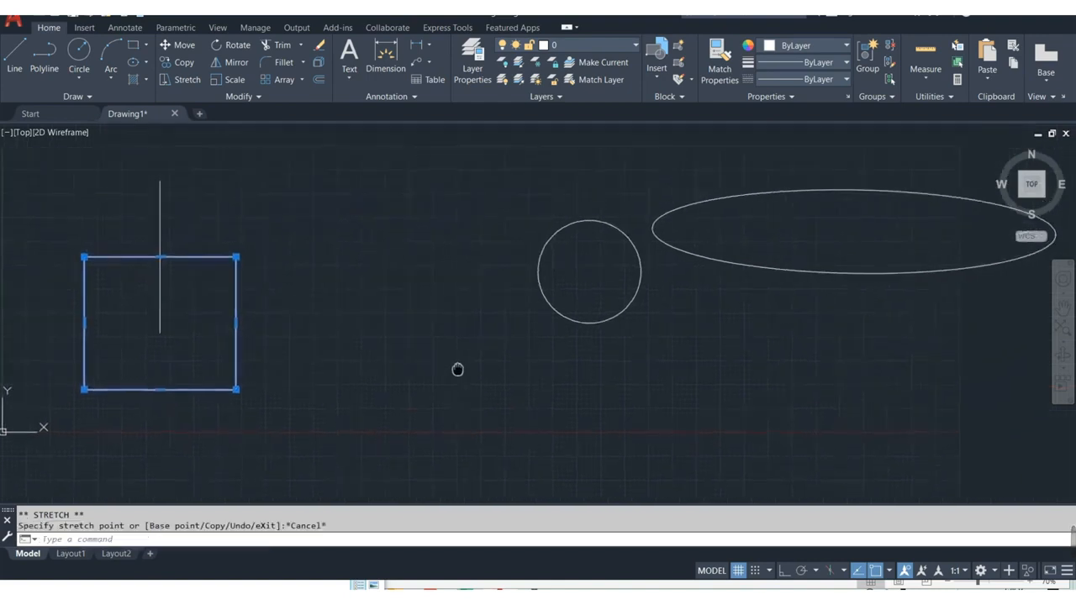
key(Escape)
key(Escape)
Step: Move the ellipse by its center grip to just above the circle and deselect it
middle_drag(711, 397, 572, 372)
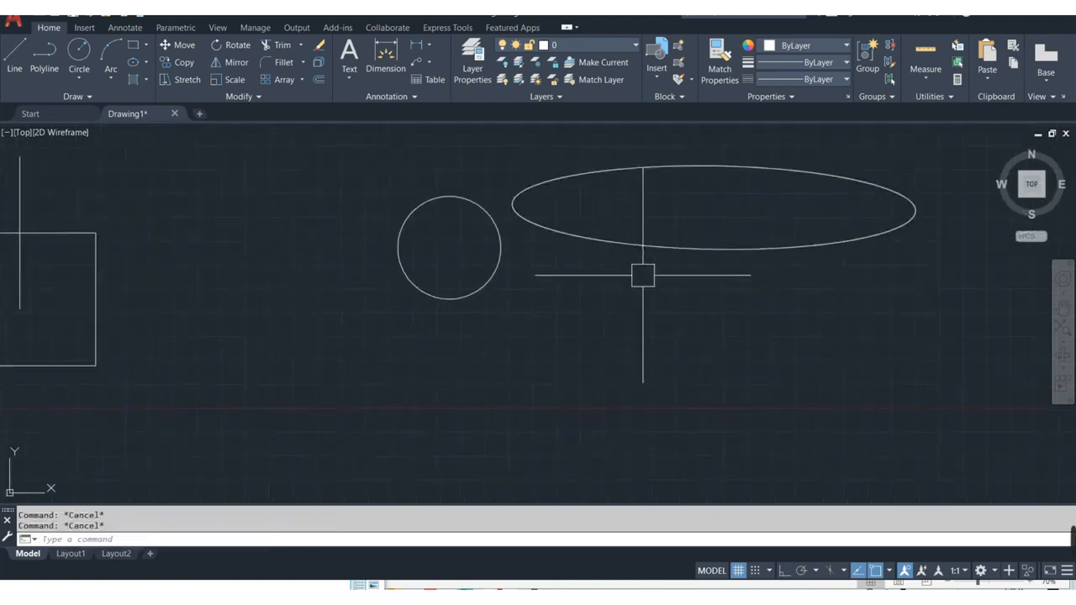
scroll(698, 332, down, 2)
click(714, 280)
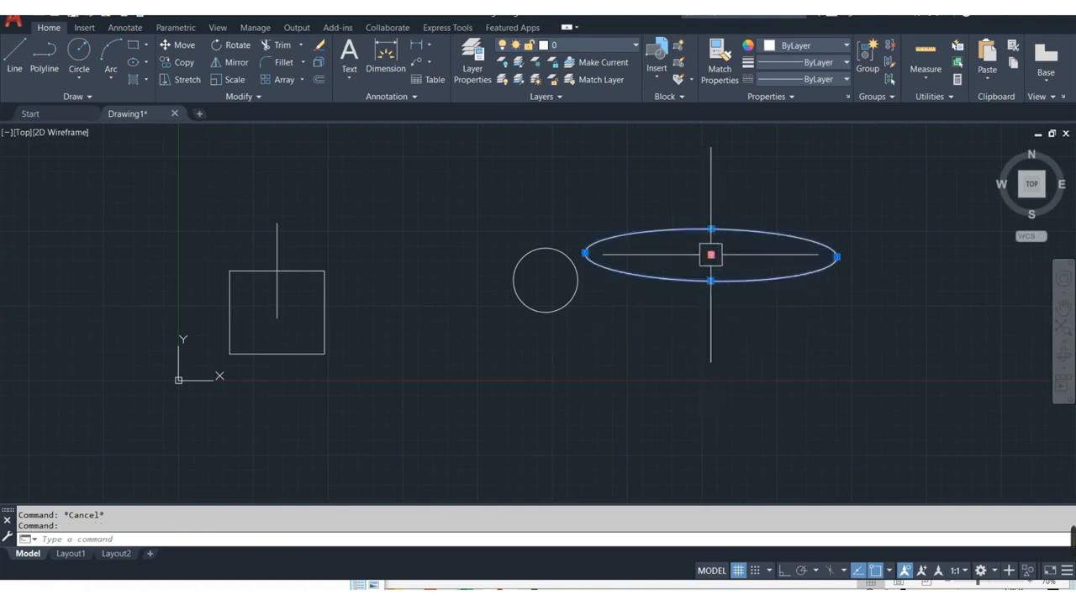
click(712, 254)
click(575, 191)
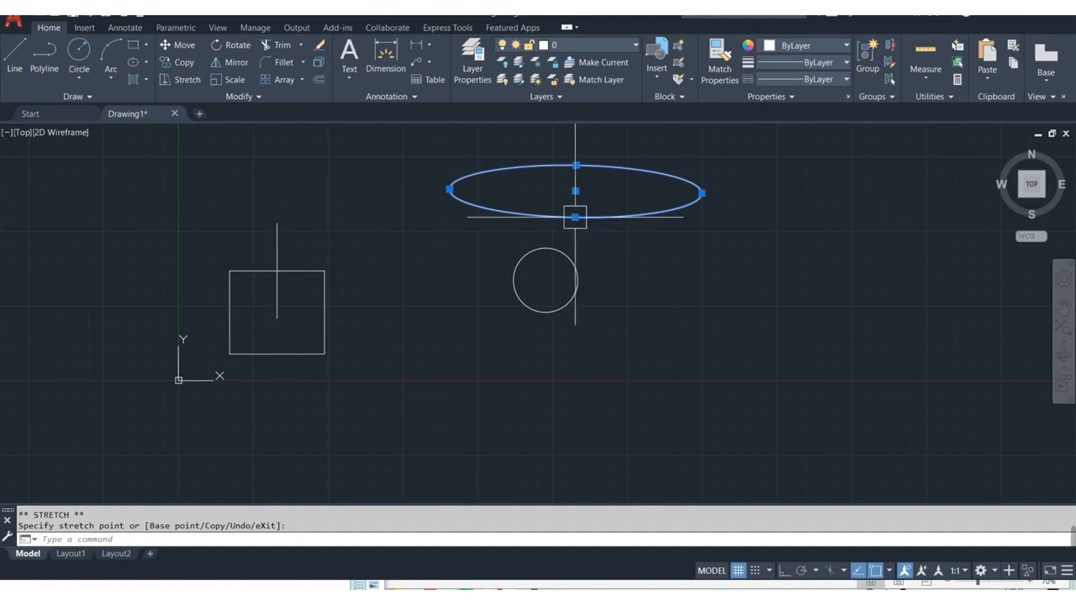
key(Escape)
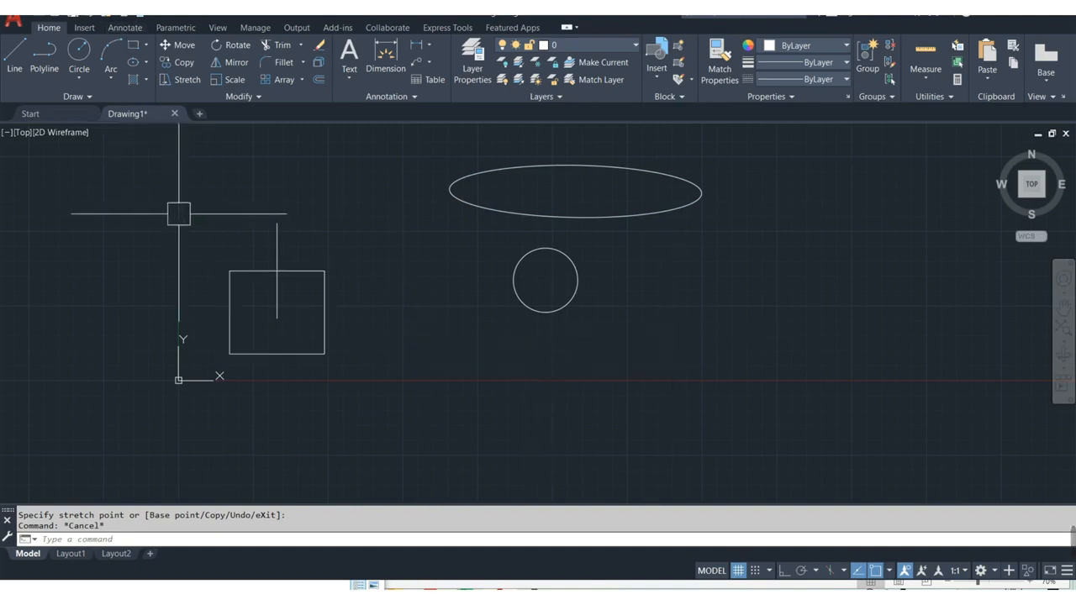
Step: Copy the ellipse from its left quadrant point to sixteen scattered positions around the other shapes
click(178, 64)
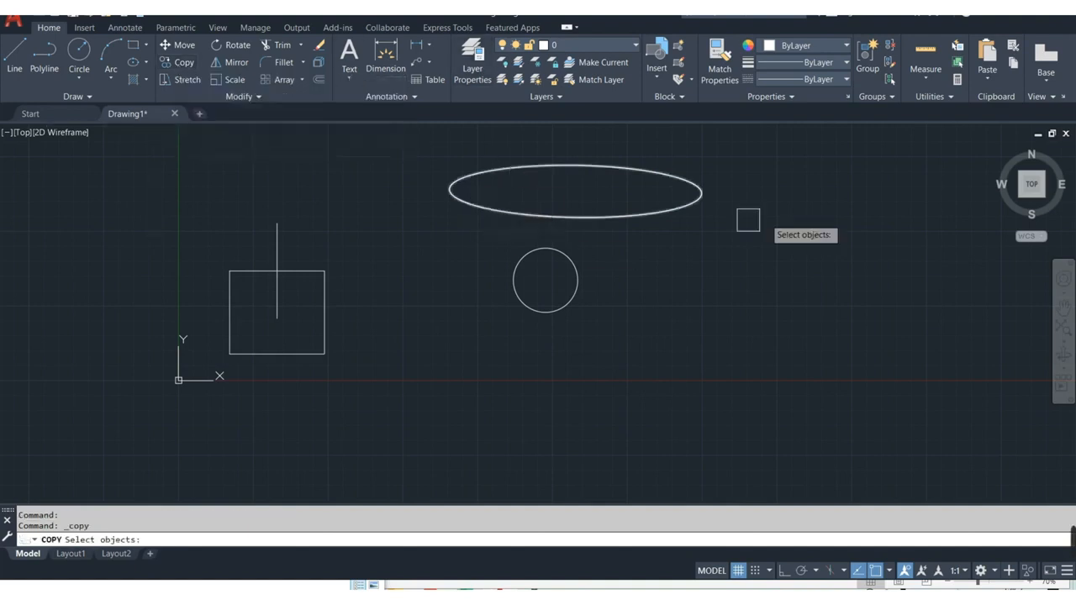
click(571, 215)
key(Return)
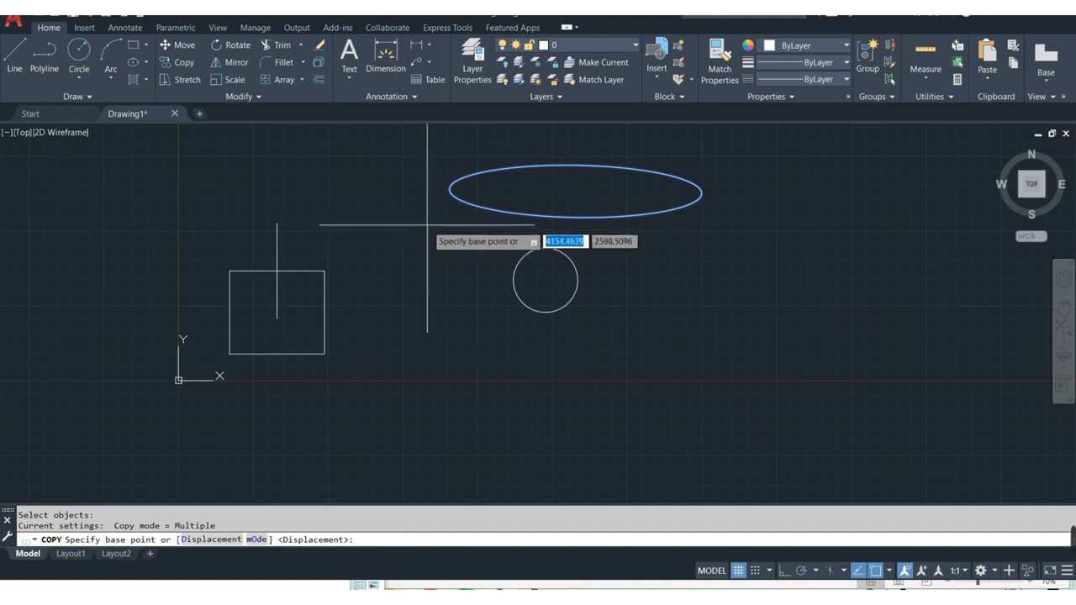
click(449, 191)
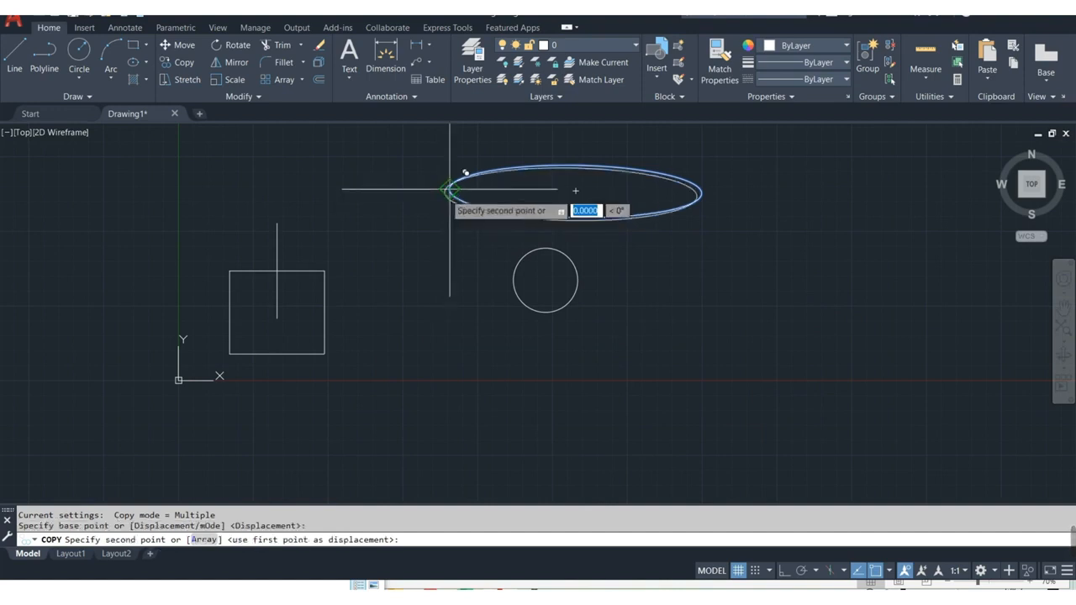
click(660, 281)
click(679, 368)
click(593, 401)
click(419, 411)
click(398, 297)
click(377, 221)
click(262, 201)
click(166, 227)
click(141, 323)
click(166, 411)
click(306, 437)
click(737, 202)
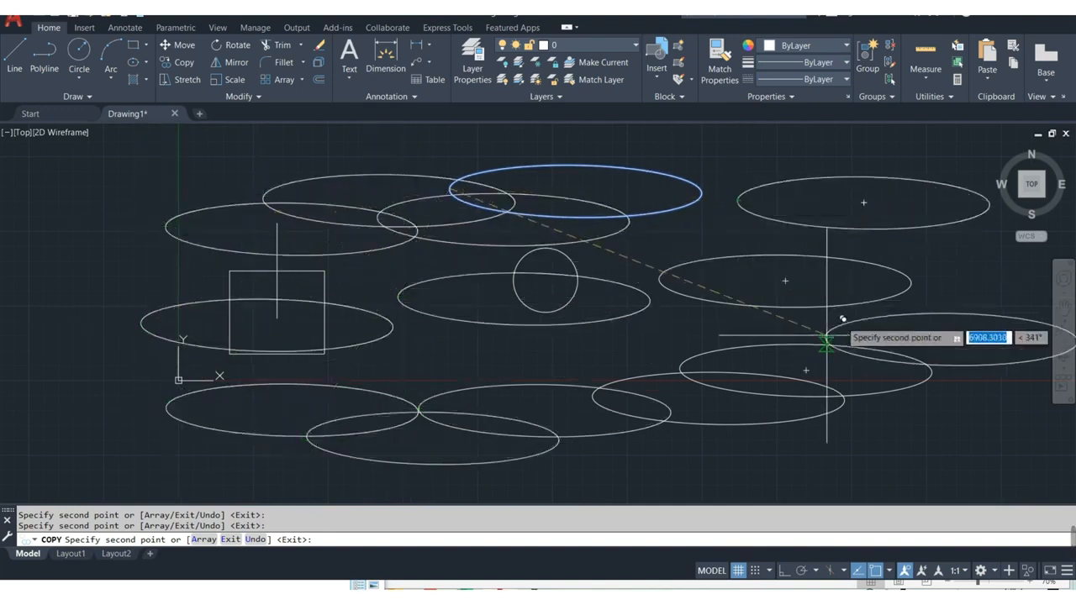
click(854, 307)
click(879, 393)
click(862, 439)
click(620, 340)
middle_drag(720, 348, 529, 336)
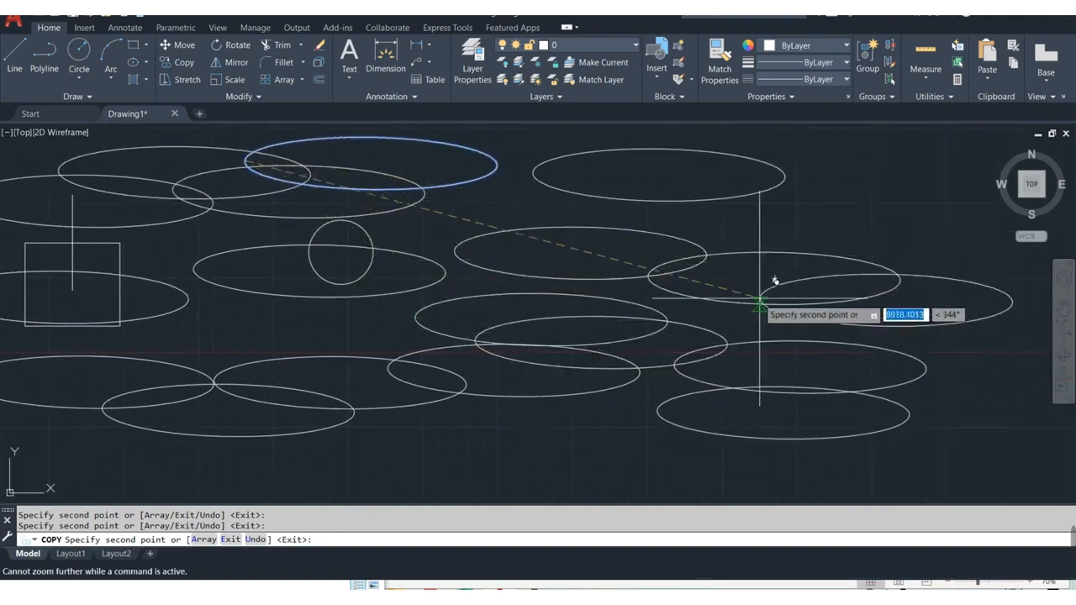
middle_drag(514, 272, 562, 294)
key(Escape)
Step: Undo all the scattered copies of the ellipse
scroll(440, 313, down, 2)
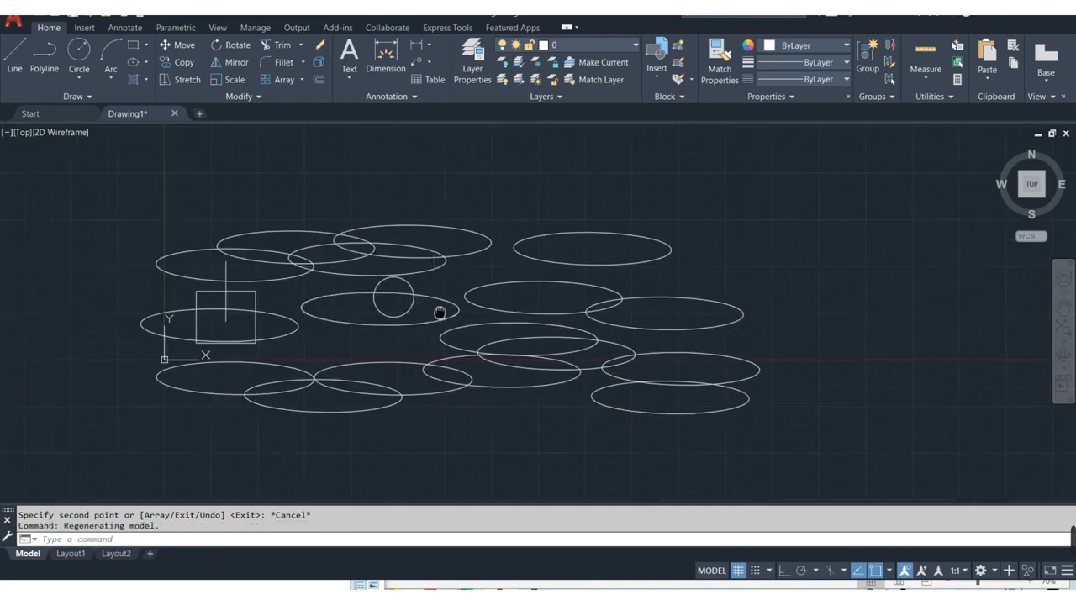
middle_drag(440, 313, 507, 258)
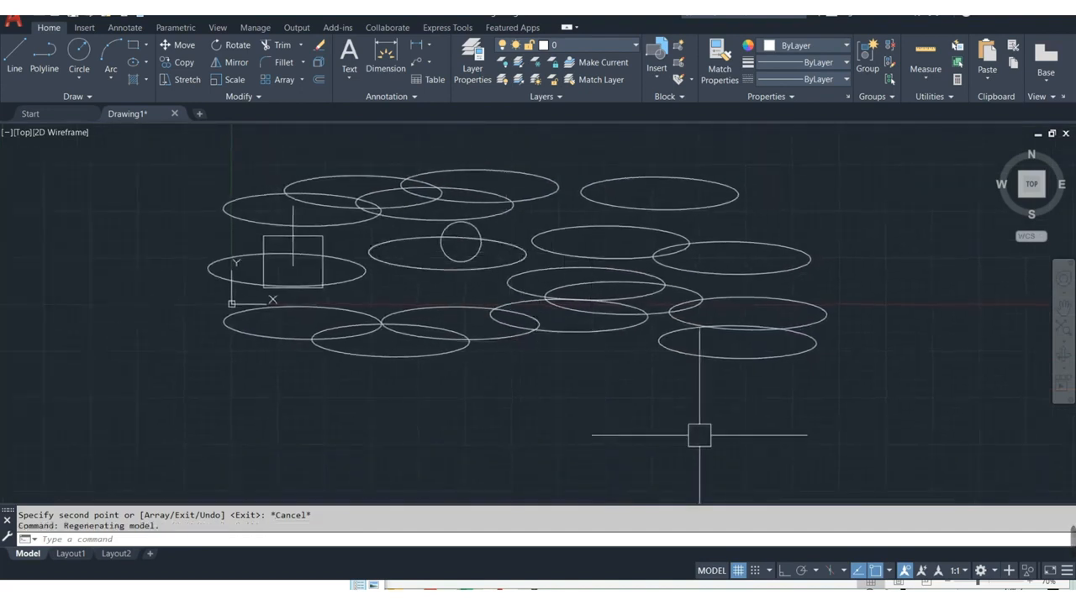
key(ctrl+z)
key(ctrl+z)
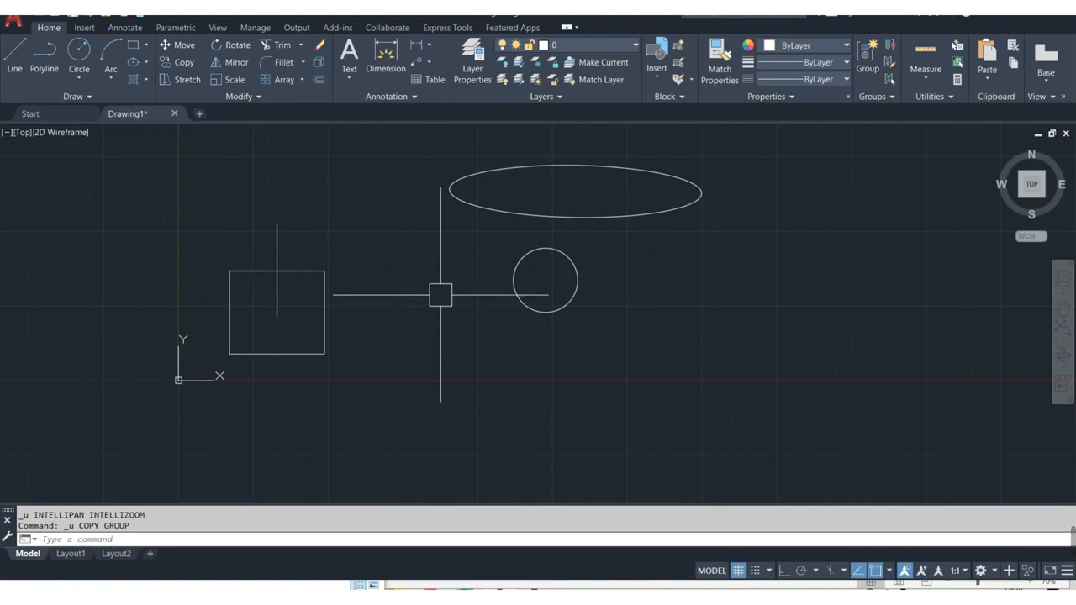
Step: Copy the vertical line from its top endpoint to four open spots and to the ellipse's left and right quadrant points
text(c)
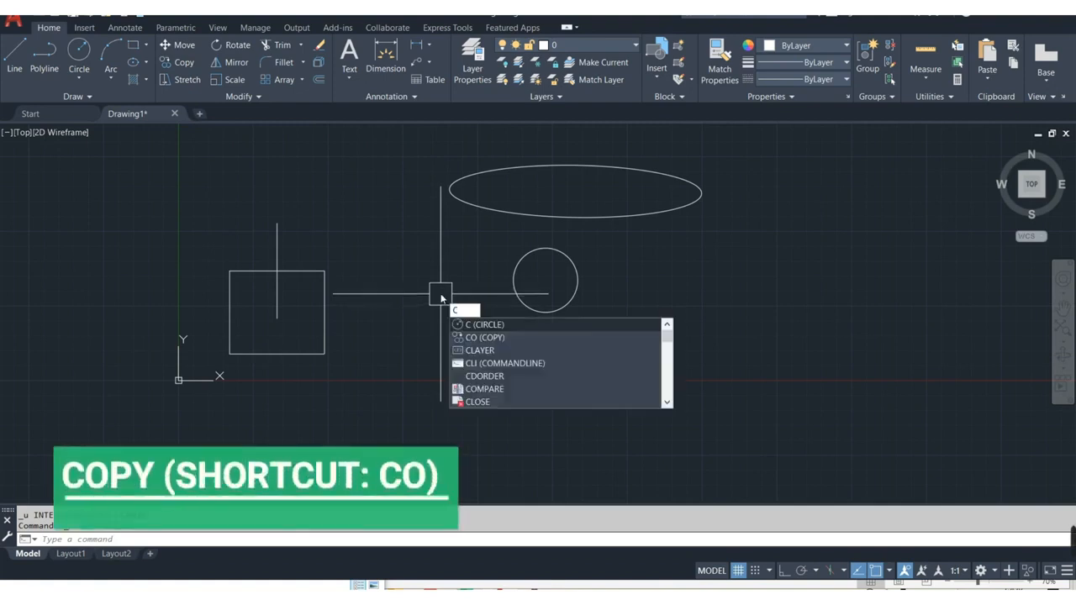
text(o)
key(Return)
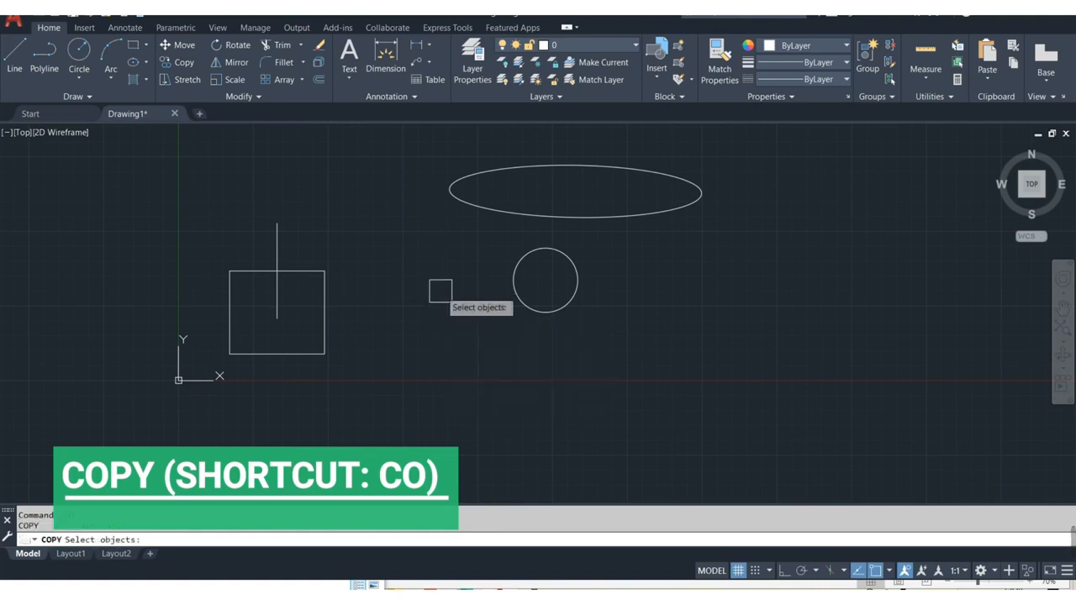
click(279, 239)
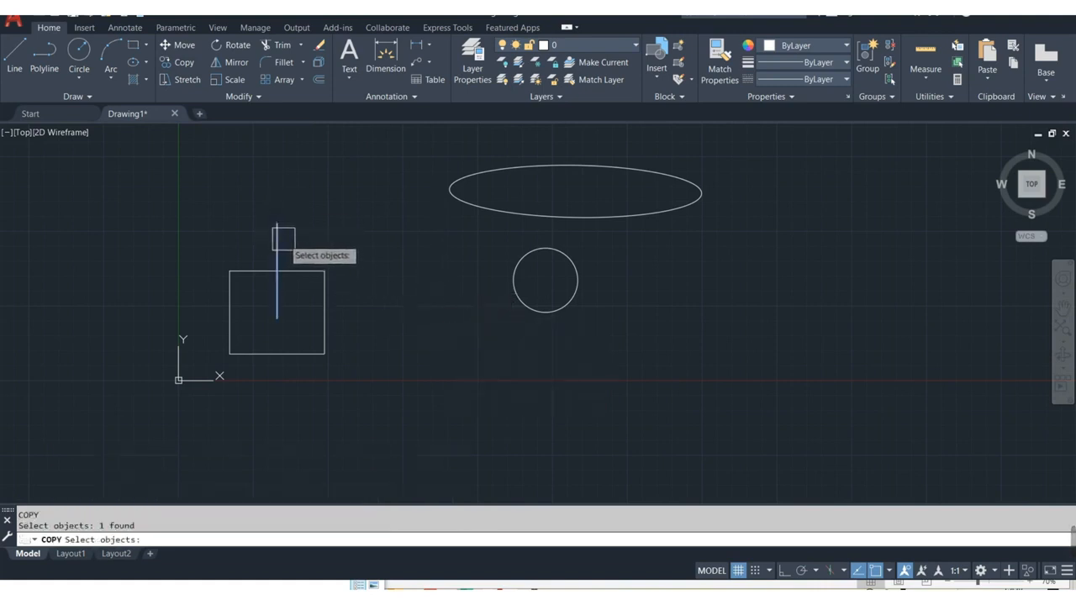
key(Return)
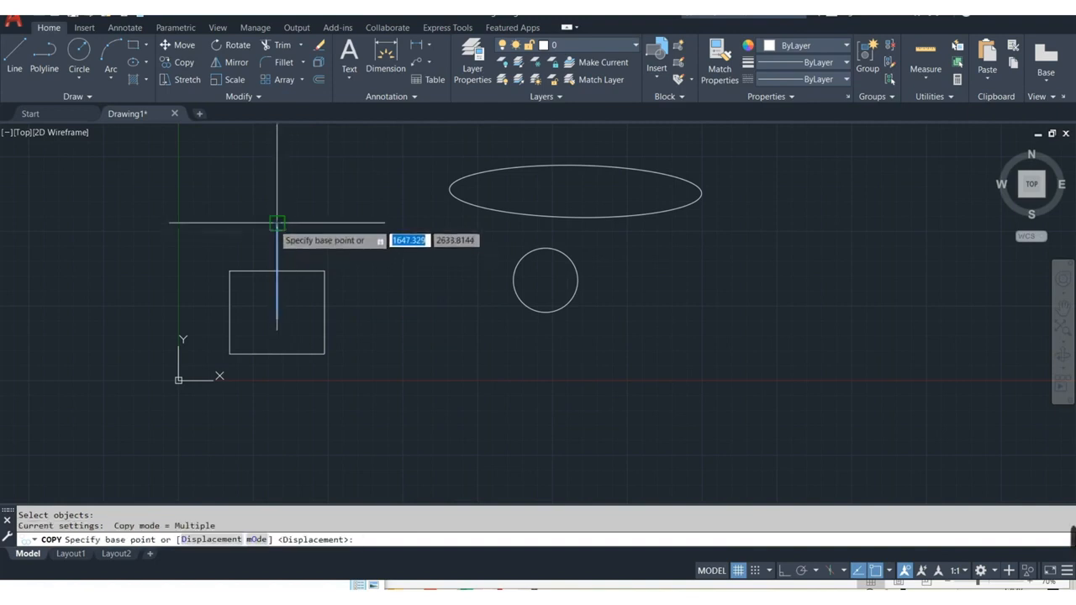
click(277, 223)
click(351, 206)
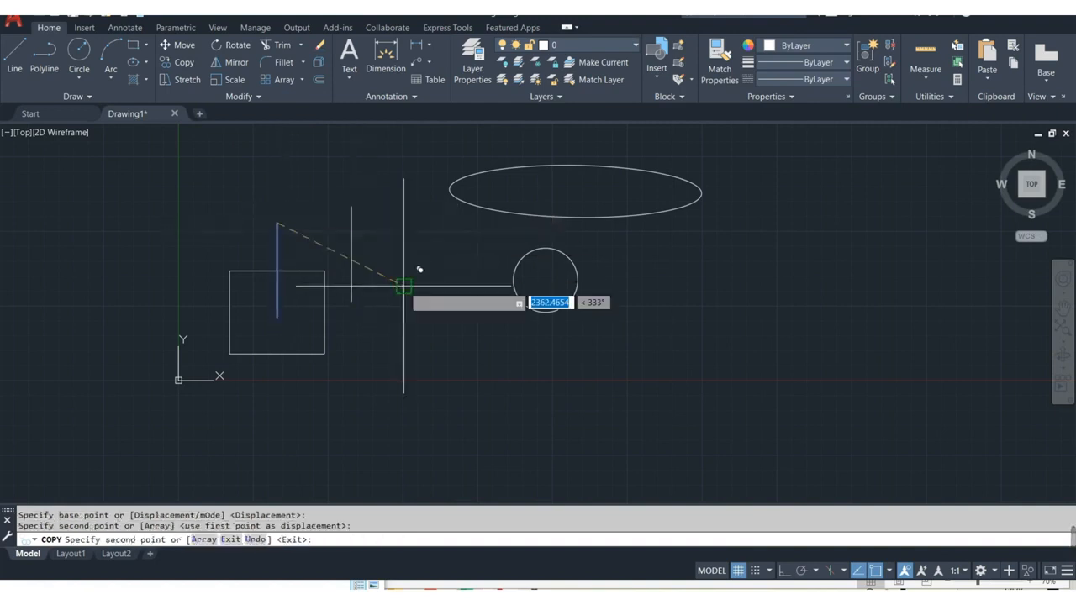
click(403, 285)
click(438, 380)
click(742, 360)
click(701, 192)
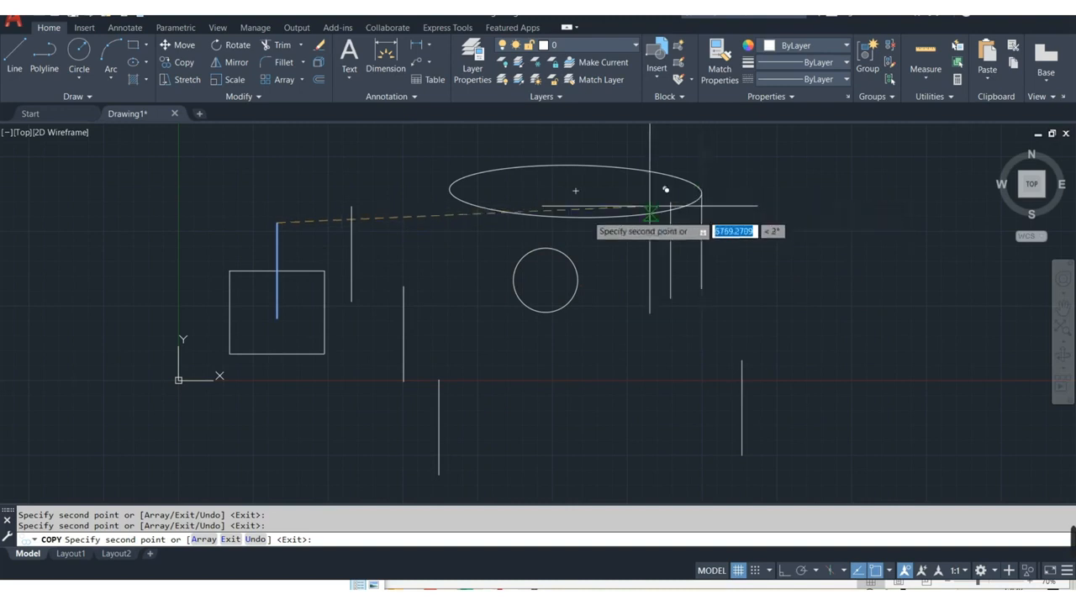
key(Escape)
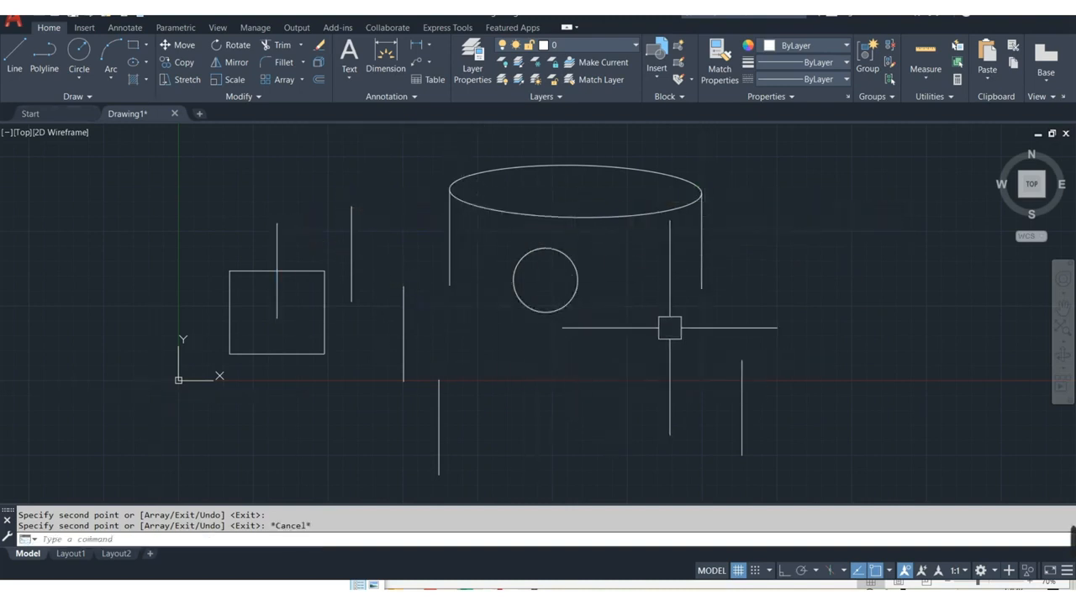
Step: Copy the ellipse with its two side lines from the right quadrant point, stacking six copies downward end to end into a tall cylinder
middle_drag(368, 368, 363, 370)
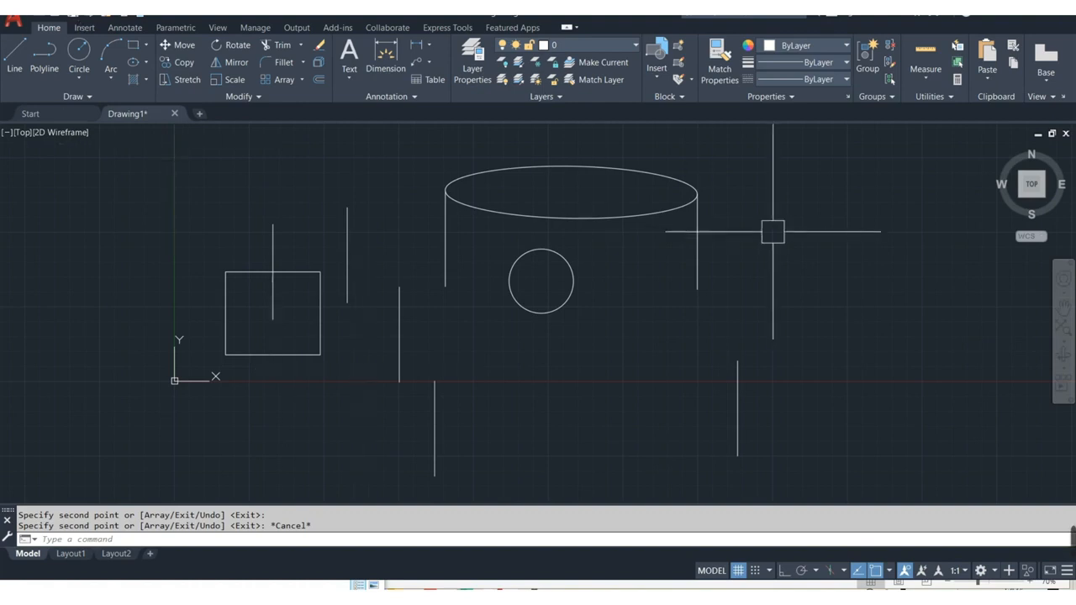
click(744, 171)
click(408, 219)
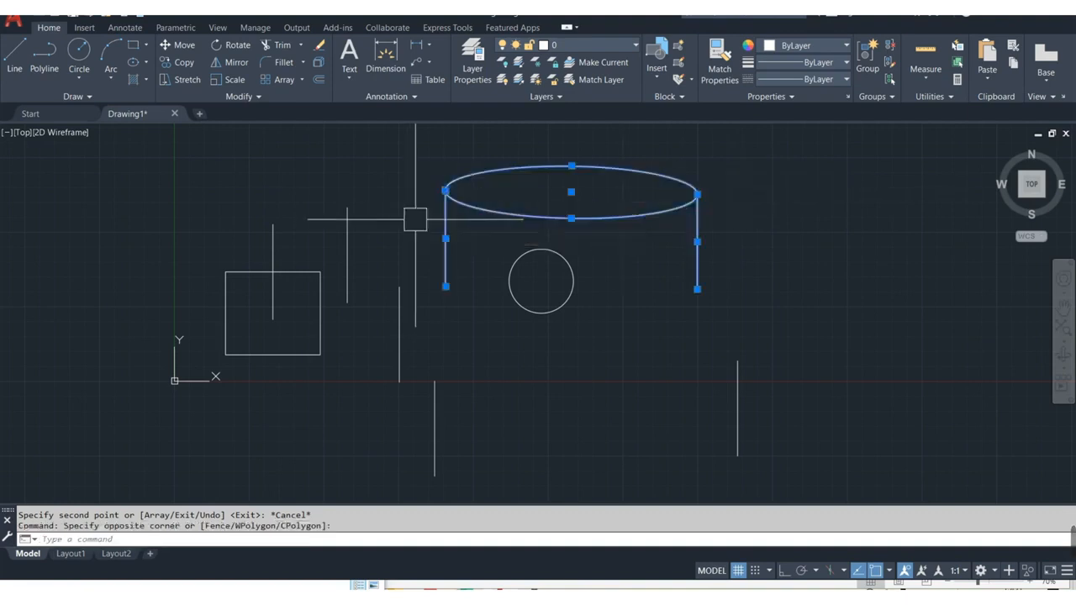
text(co)
key(Return)
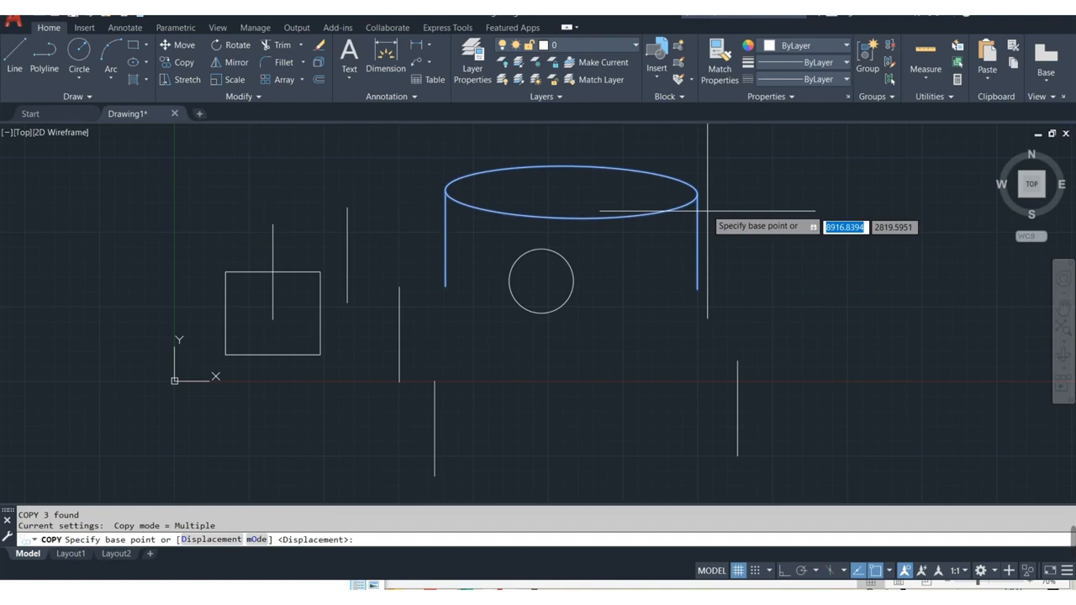
click(697, 193)
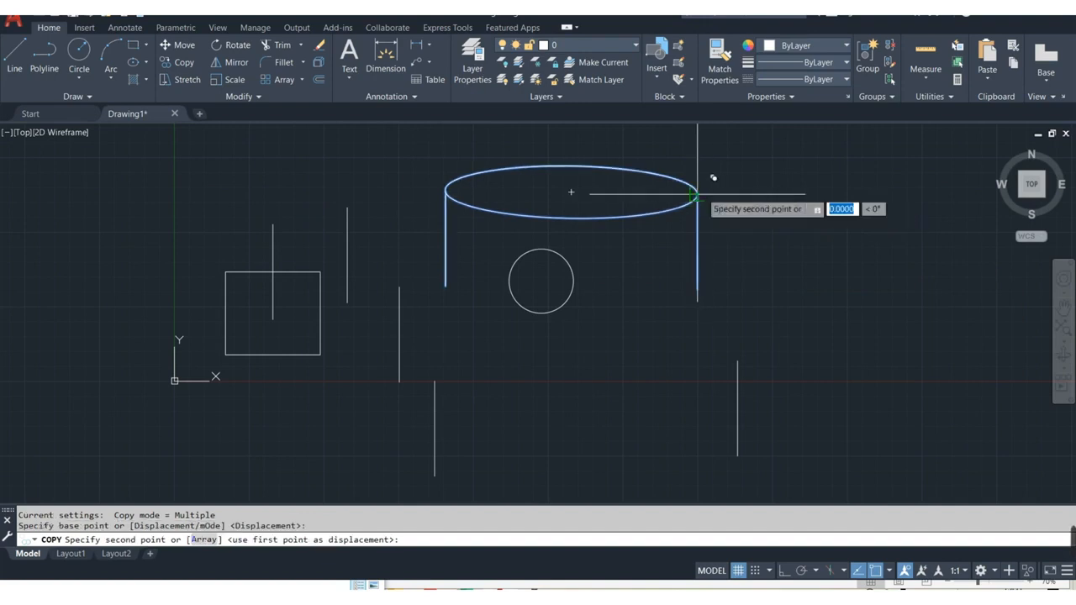
click(697, 289)
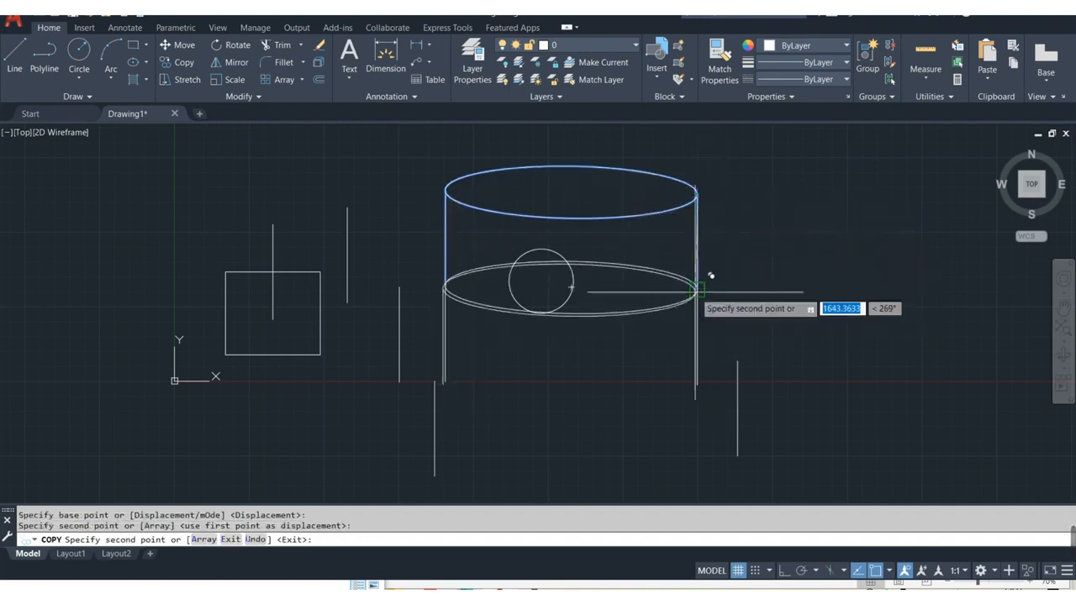
click(697, 383)
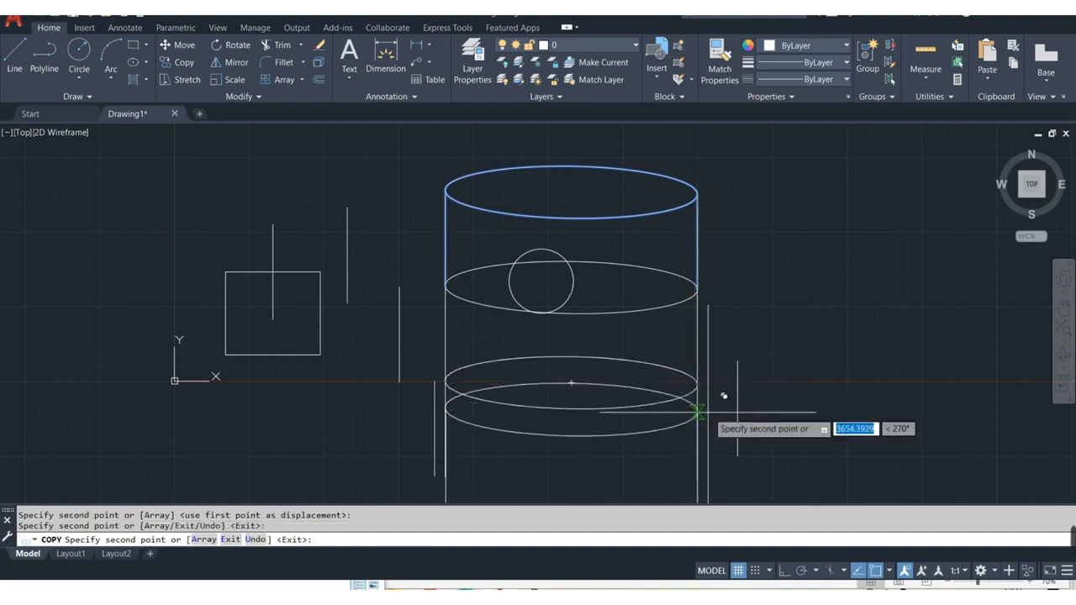
middle_drag(697, 412, 697, 252)
click(697, 321)
middle_drag(722, 405, 694, 236)
click(668, 247)
click(663, 344)
middle_drag(698, 395, 661, 233)
click(635, 275)
scroll(724, 344, down, 5)
key(Escape)
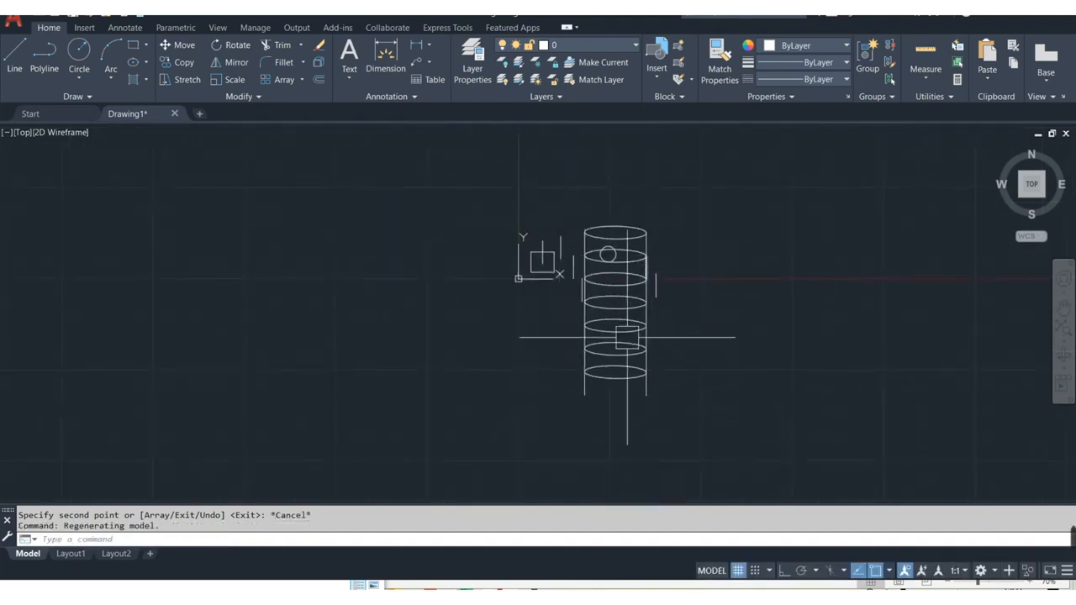
Step: Erase all the objects in the drawing, including the stacked cylinder, circle, rectangle and loose lines
scroll(646, 401, up, 2)
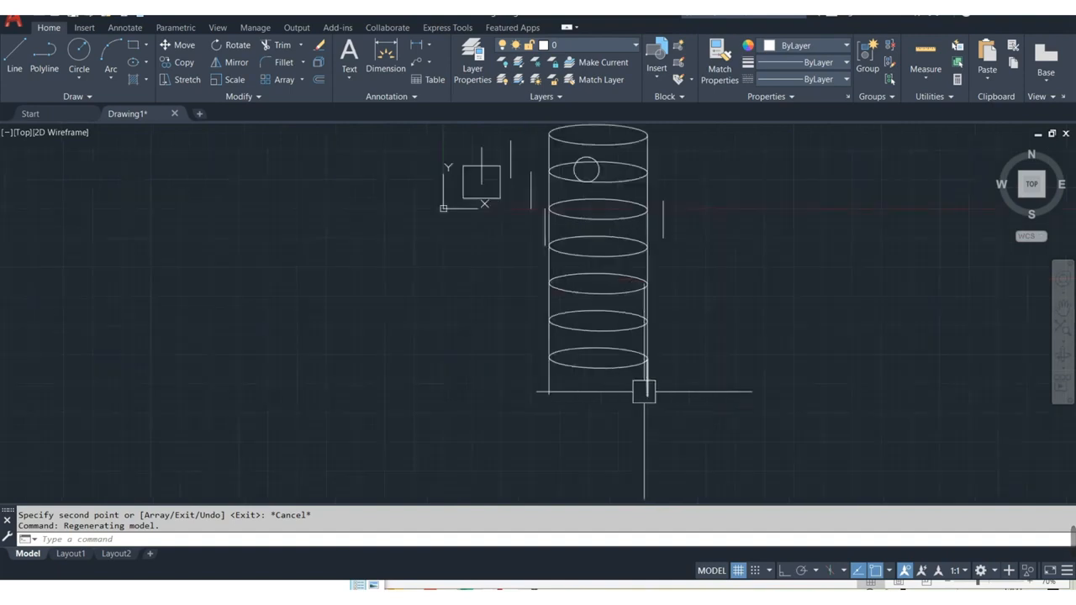
middle_drag(661, 267, 553, 297)
middle_drag(646, 321, 665, 314)
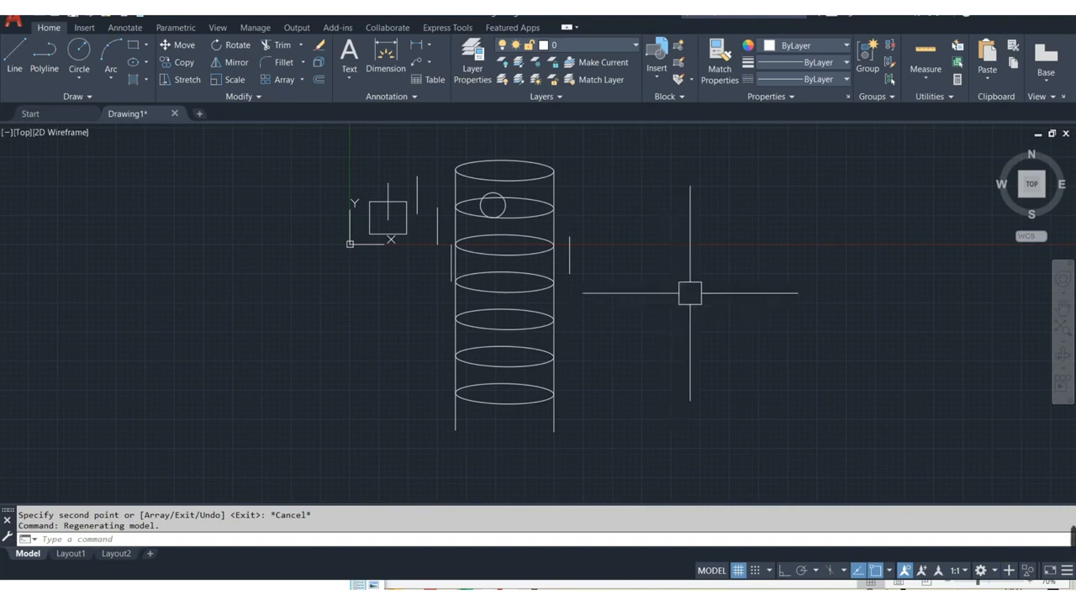
click(699, 432)
click(294, 154)
key(Delete)
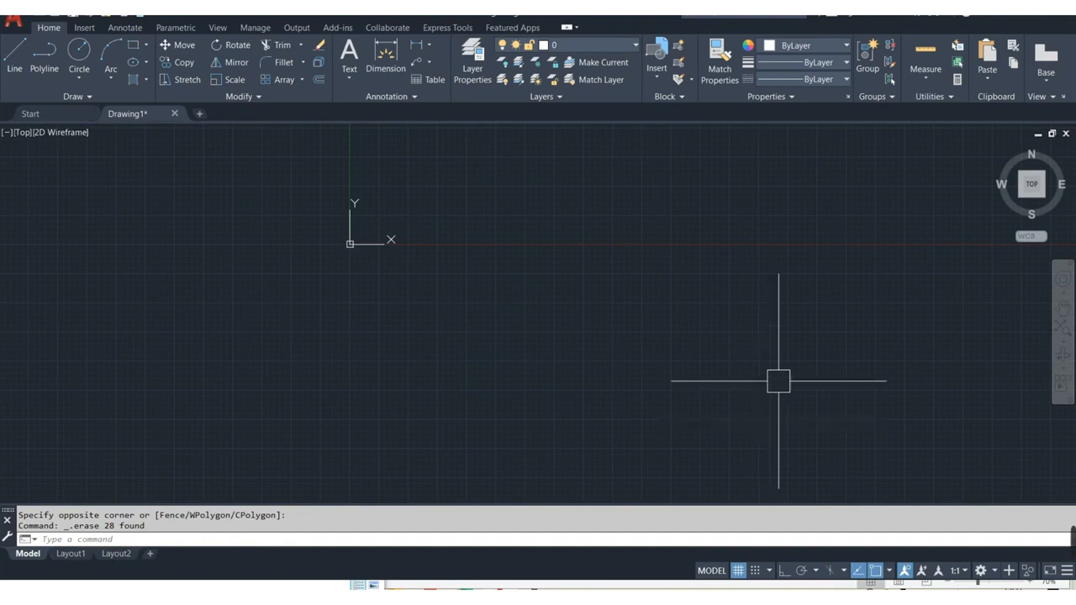